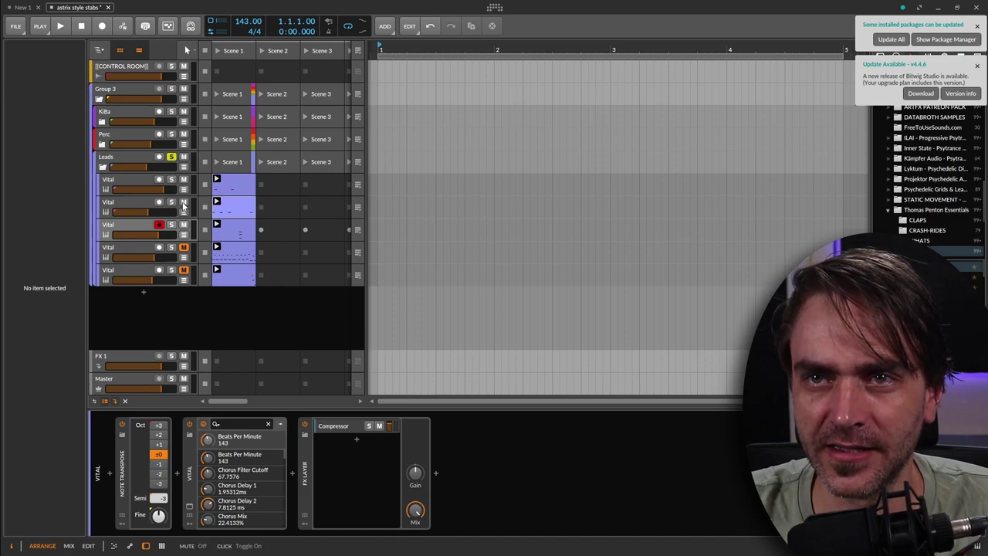
# Step: Audition the Vital layers by muting, unmuting and soloing them, leaving the last layer unmuted
pyautogui.click(183, 202)
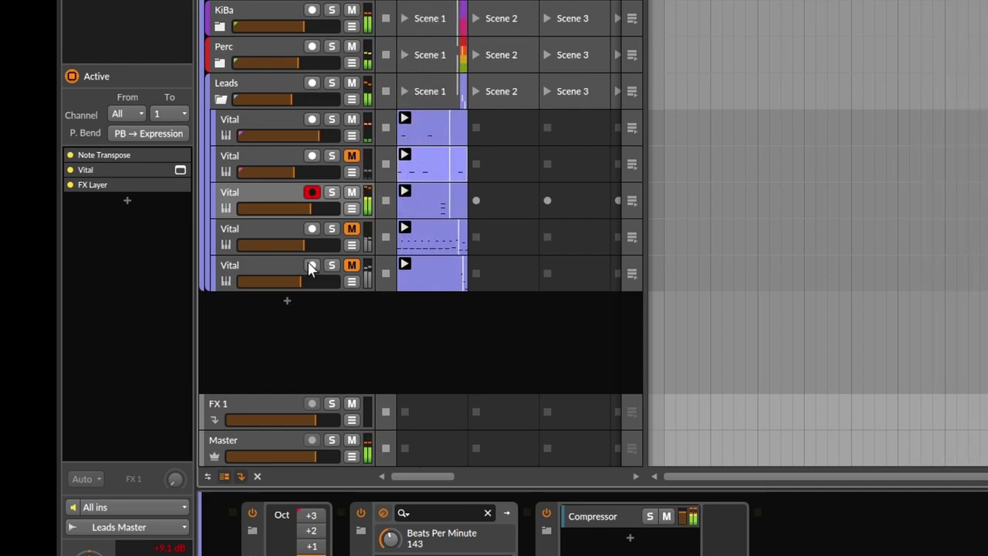
pyautogui.click(351, 266)
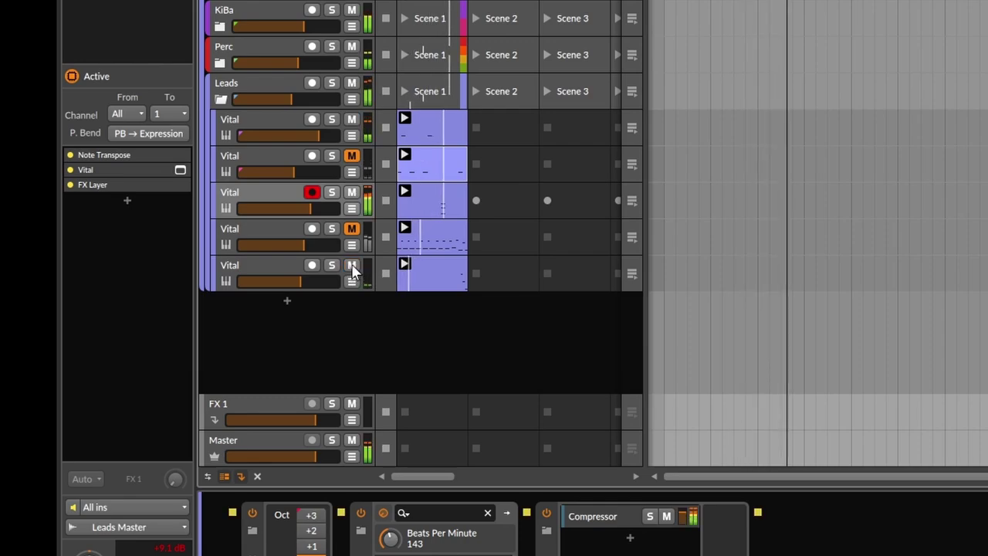
pyautogui.click(351, 157)
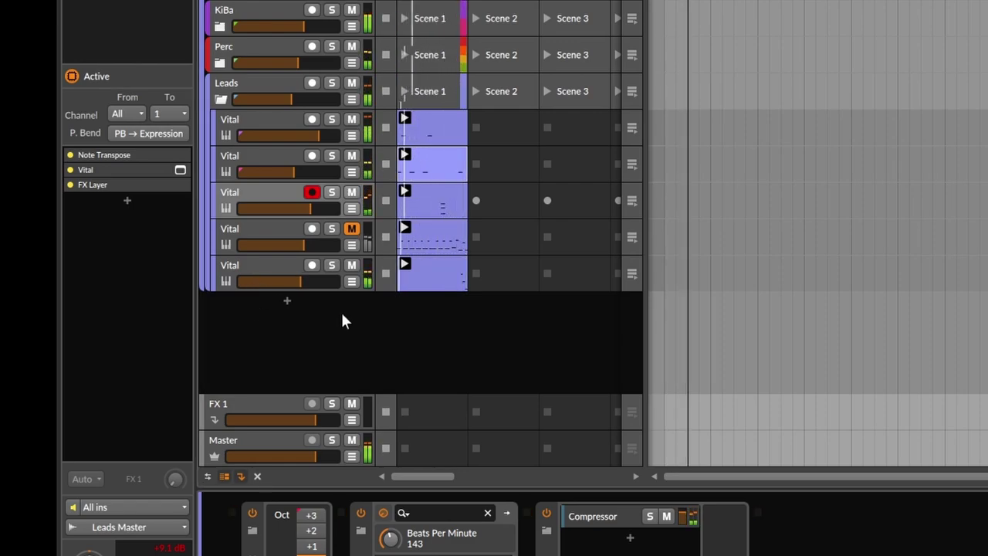
pyautogui.click(327, 193)
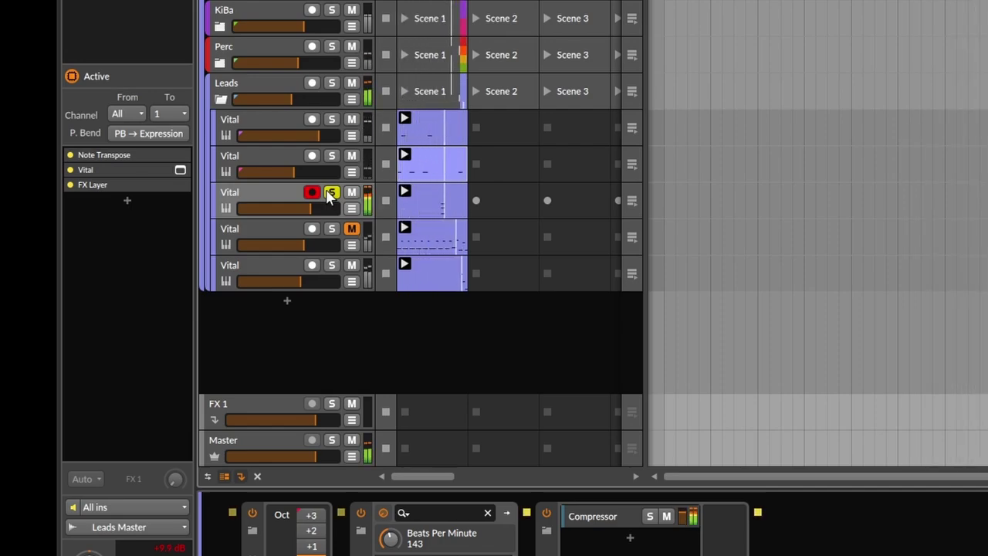
pyautogui.click(327, 193)
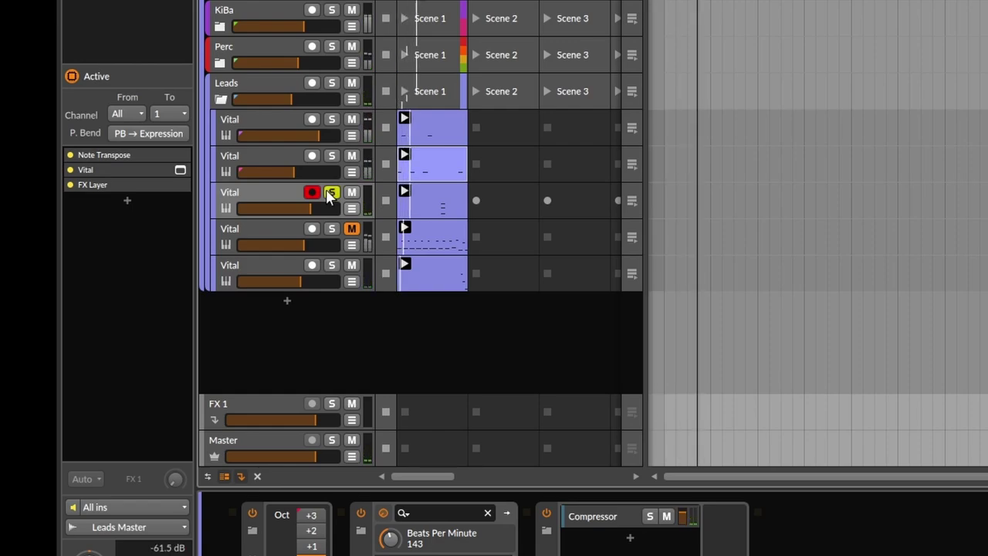
pyautogui.click(326, 191)
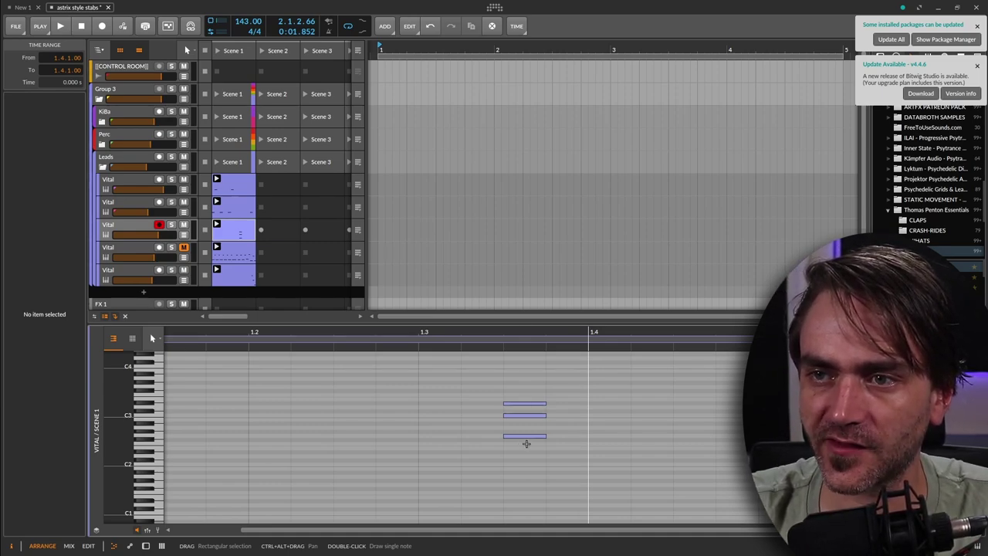
pyautogui.click(533, 435)
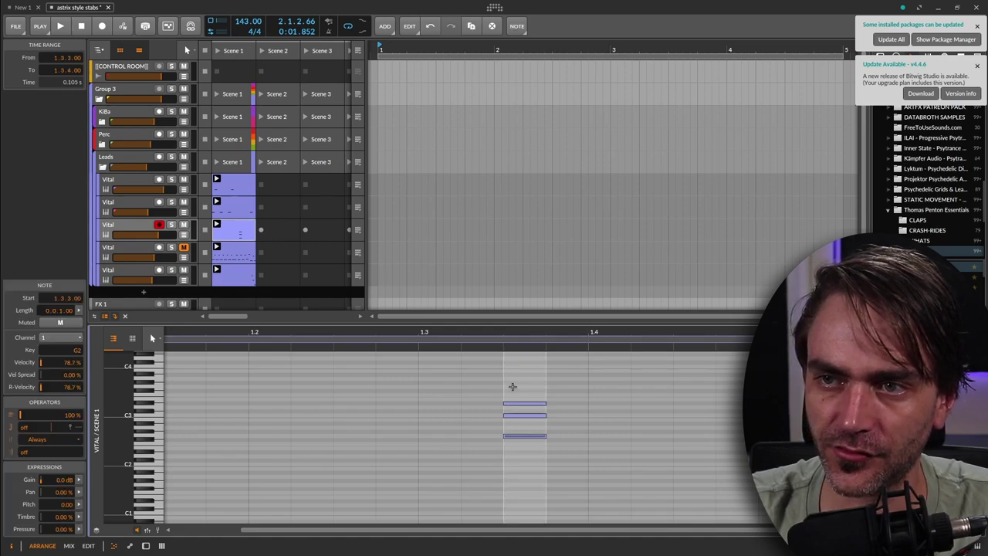
pyautogui.hotkey('shift', 'Up')
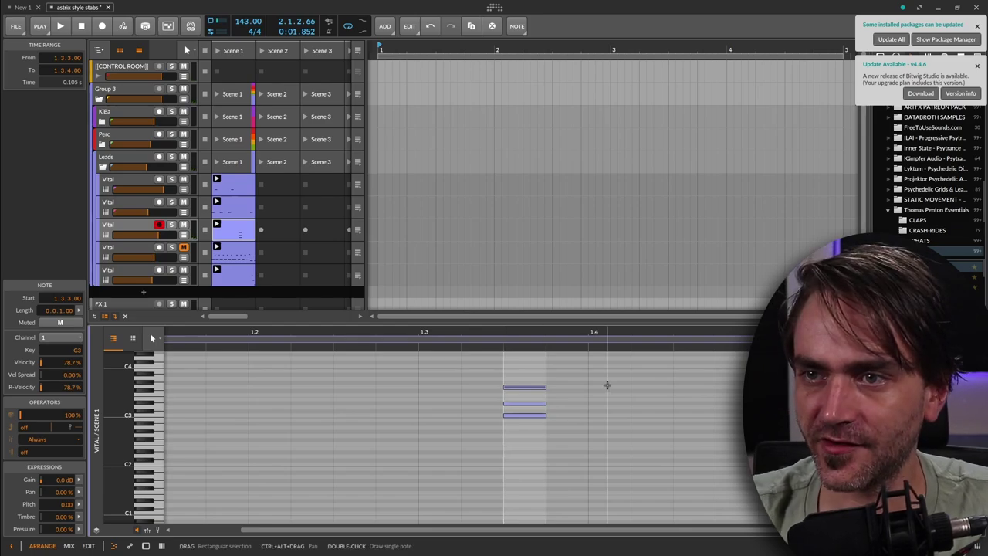
pyautogui.moveTo(528, 372); pyautogui.dragTo(514, 390)
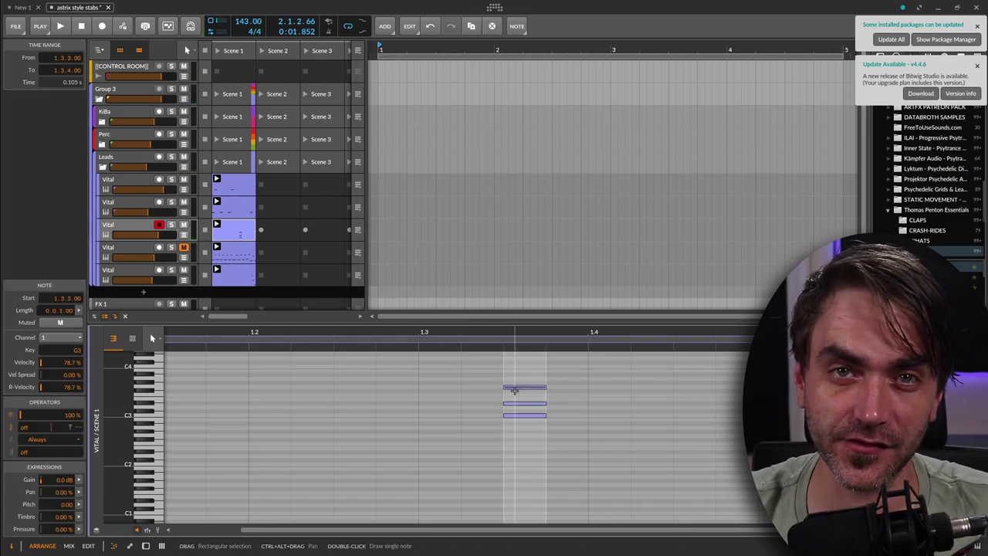
pyautogui.hotkey('shift', 'Down')
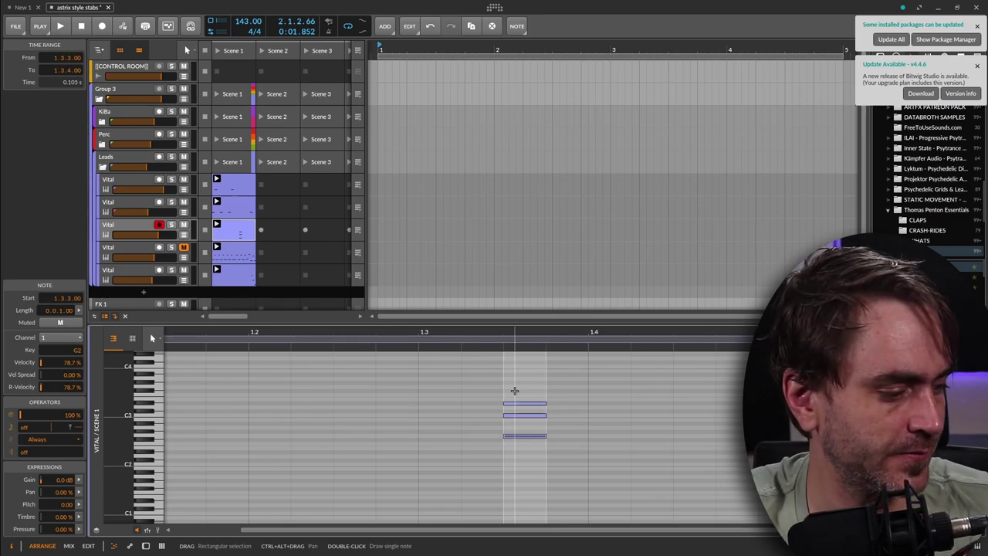
pyautogui.hotkey('shift', 'Up')
pyautogui.press('s')
pyautogui.press('space')
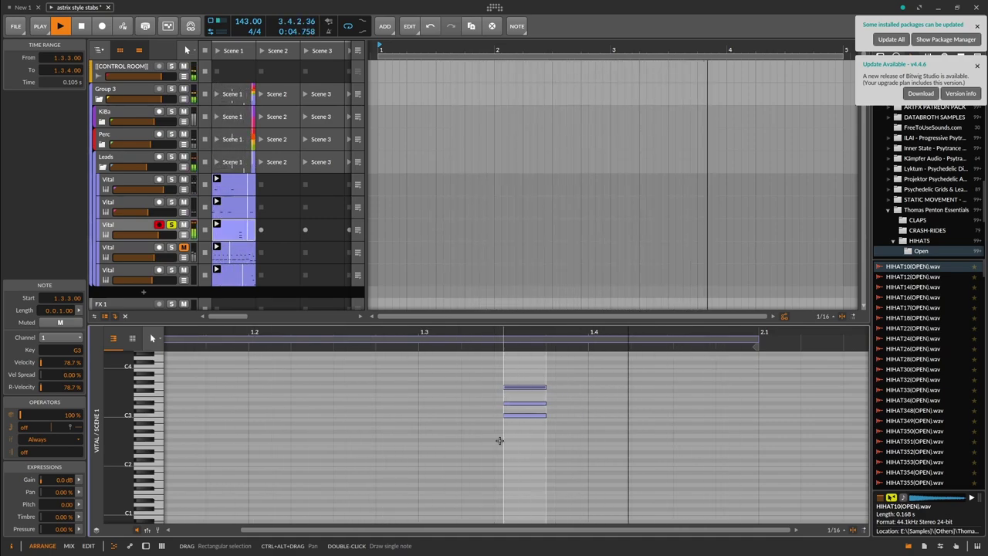
pyautogui.hotkey('shift', 'Down')
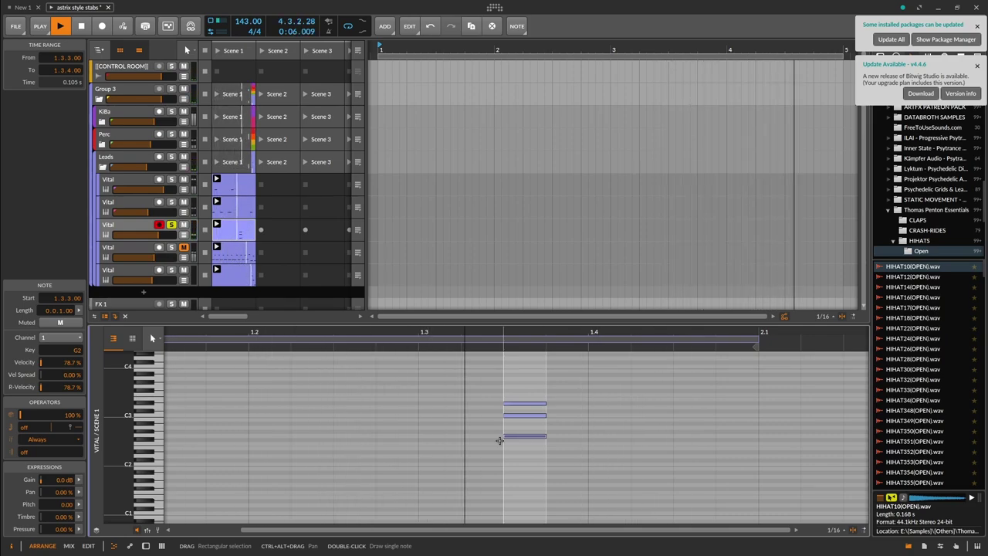
pyautogui.press('space')
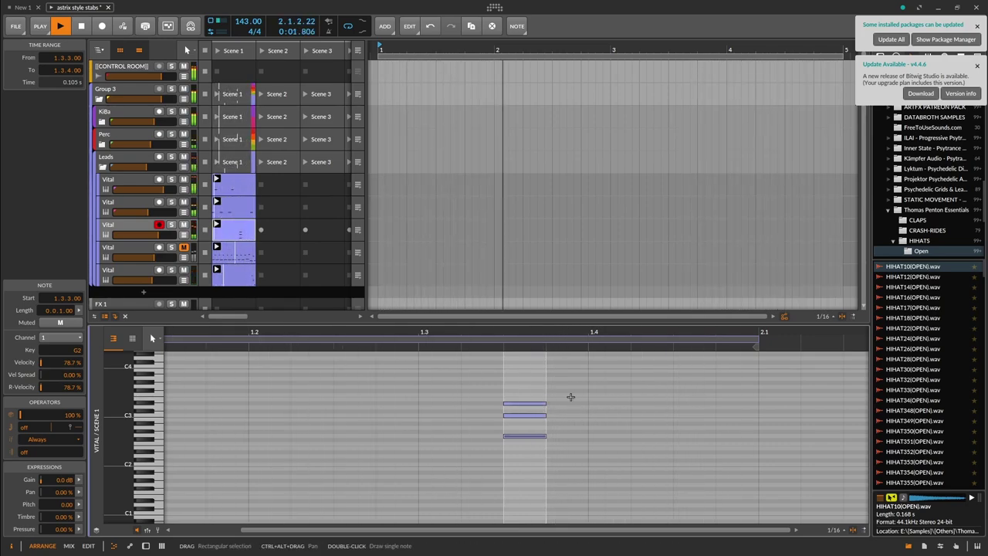
# Step: Stop playback and duplicate the third Vital track
pyautogui.press('space')
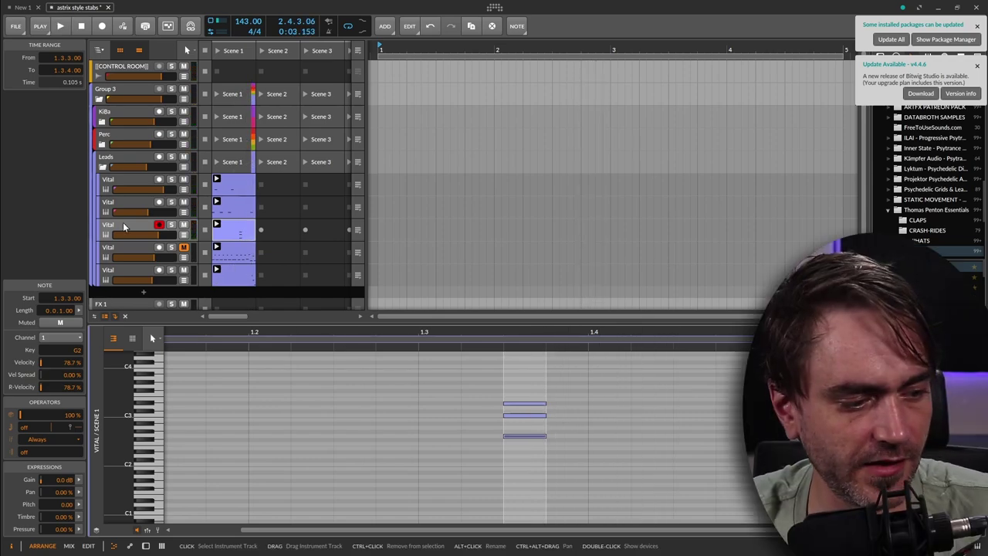
pyautogui.rightClick(123, 224)
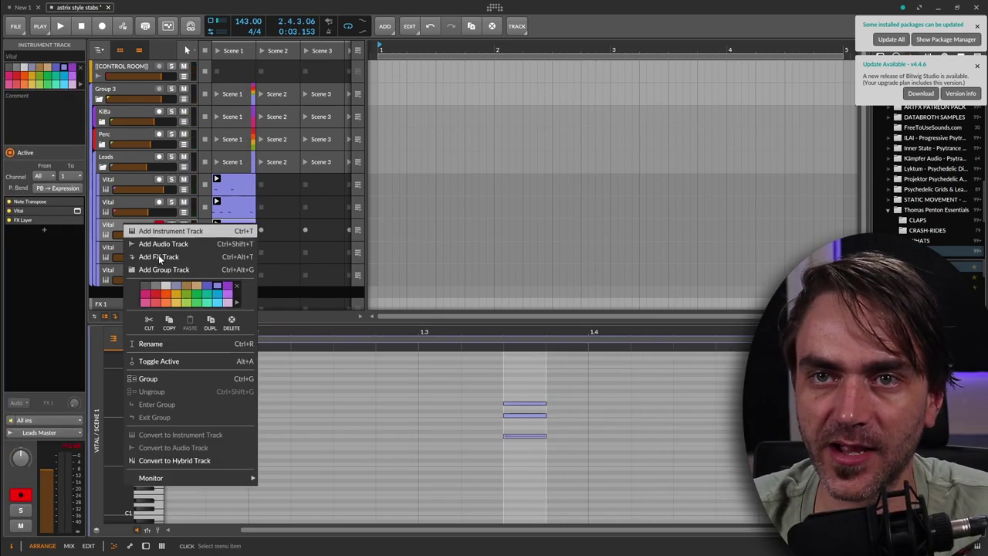
pyautogui.click(158, 360)
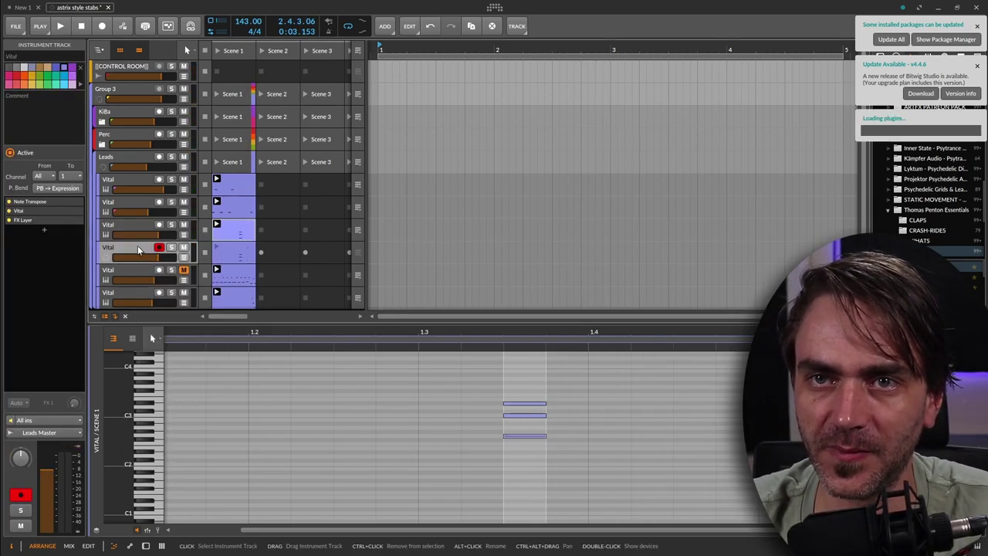
# Step: Open the duplicate's Vital synth and reset it to the Init Preset
pyautogui.press('e')
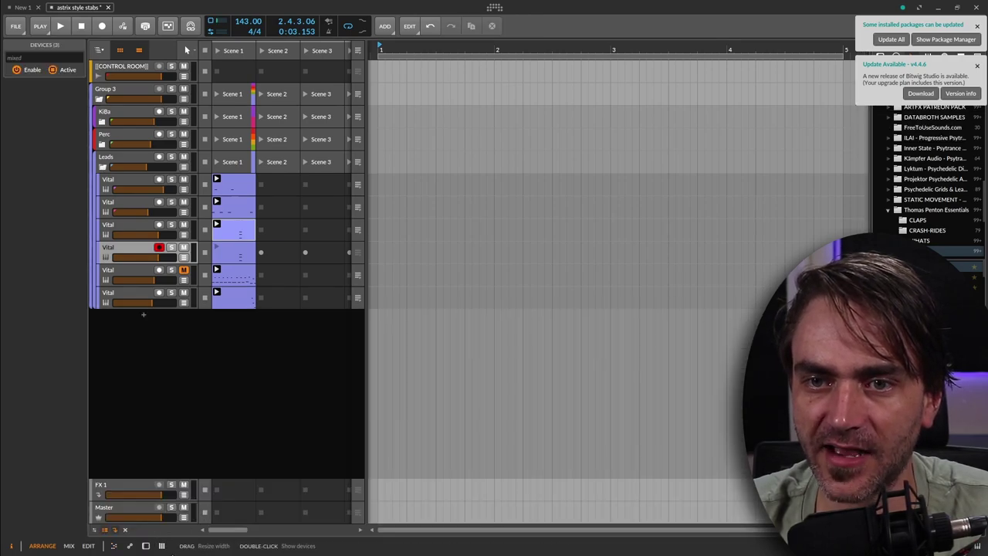
pyautogui.press('d')
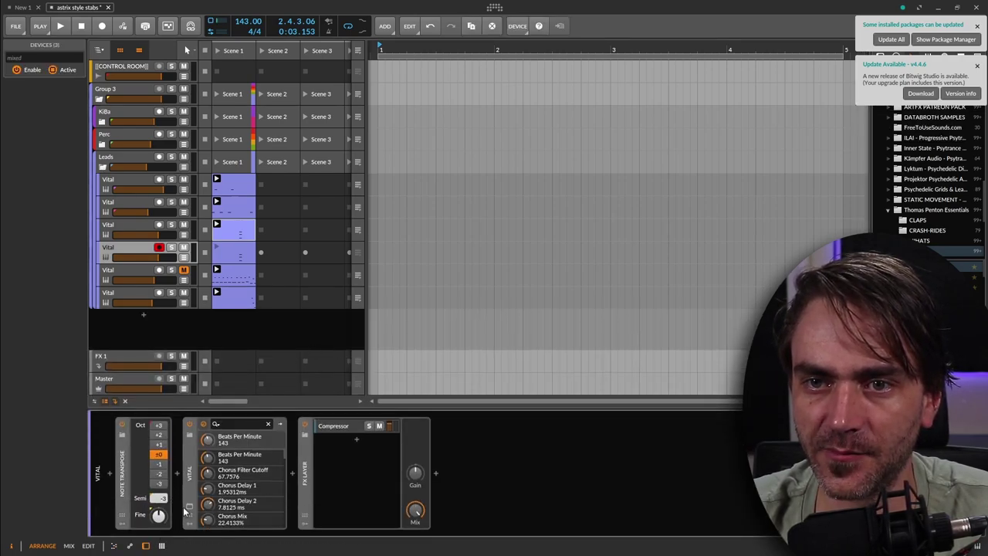
pyautogui.click(188, 506)
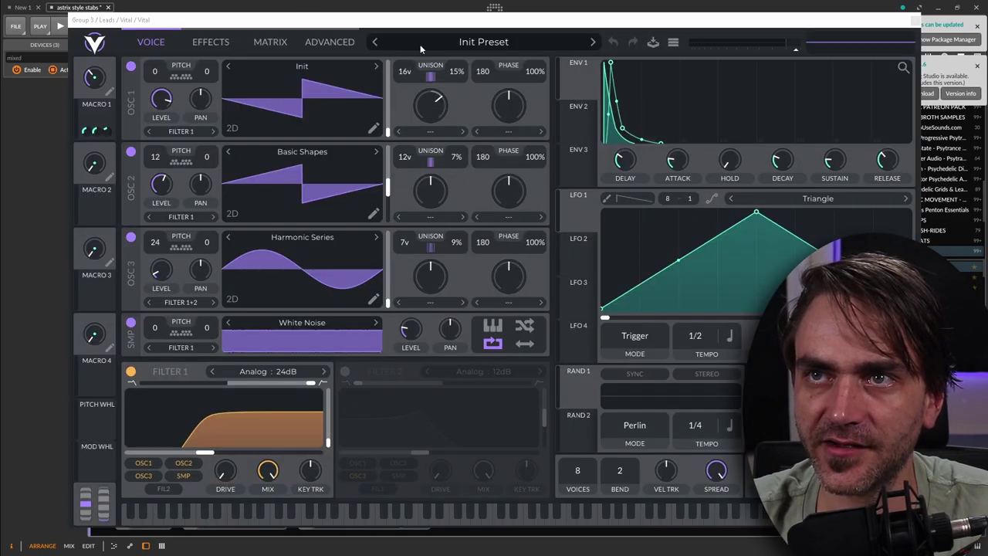
pyautogui.click(437, 40)
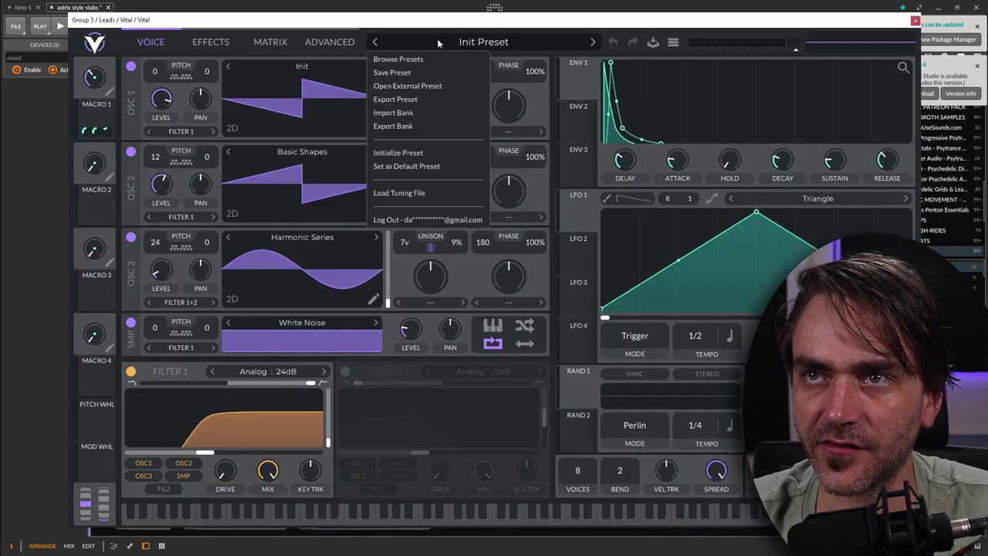
pyautogui.click(399, 153)
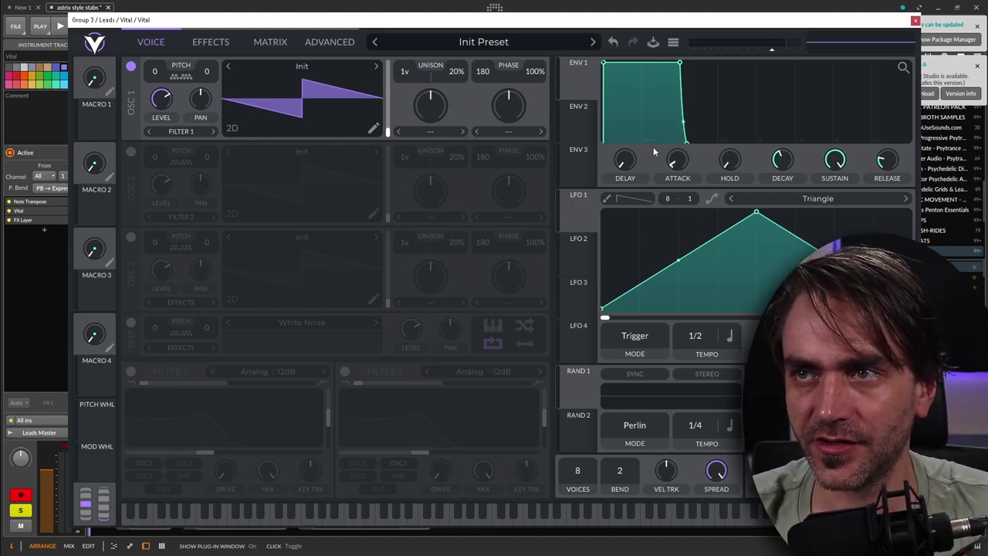
# Step: Give envelope 1 a short attack of about 0.004 s and a 0.003 s delay, auditioning the patch
pyautogui.moveTo(679, 165)
pyautogui.moveTo(679, 165); pyautogui.dragTo(687, 162)
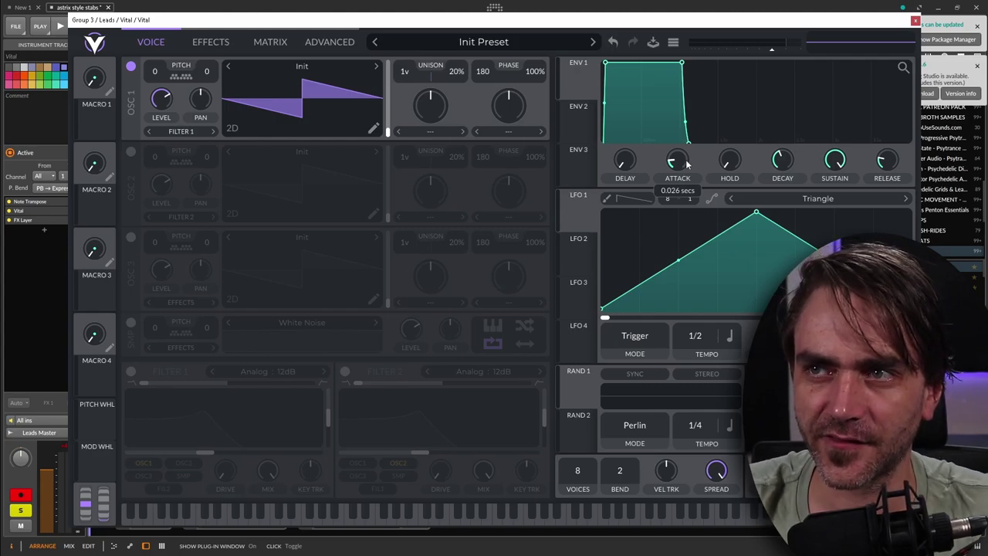
pyautogui.moveTo(637, 165); pyautogui.dragTo(645, 161)
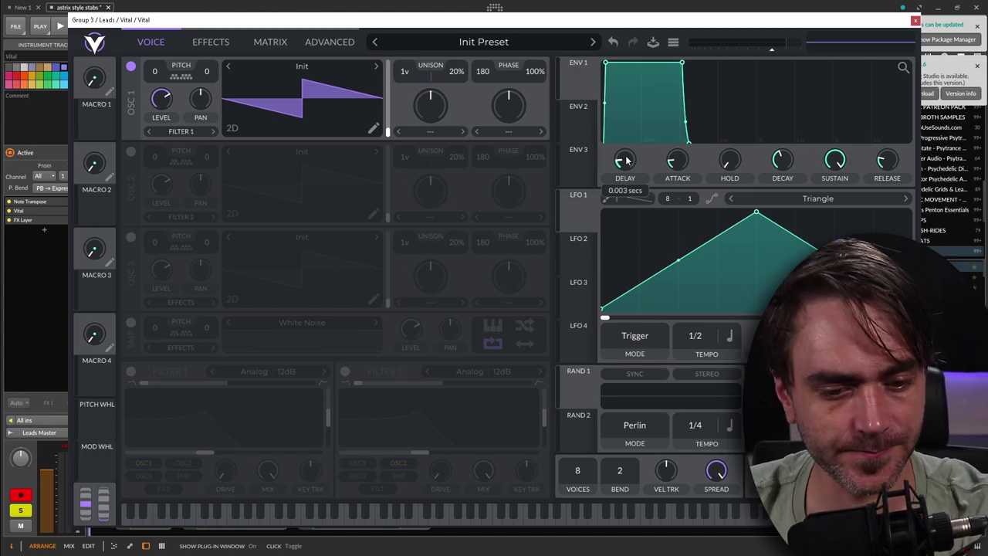
pyautogui.press('space')
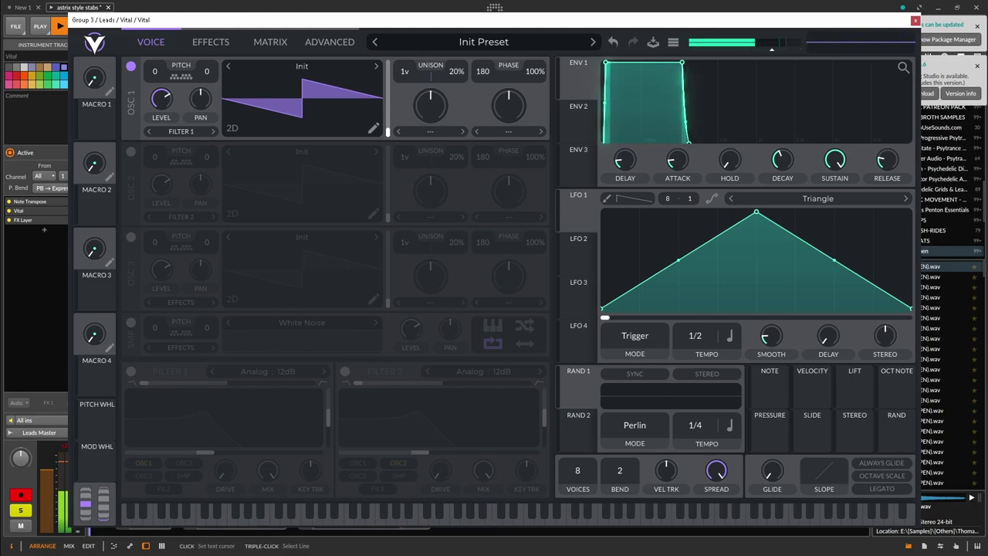
pyautogui.moveTo(677, 163)
pyautogui.scroll(1, 679, 166)
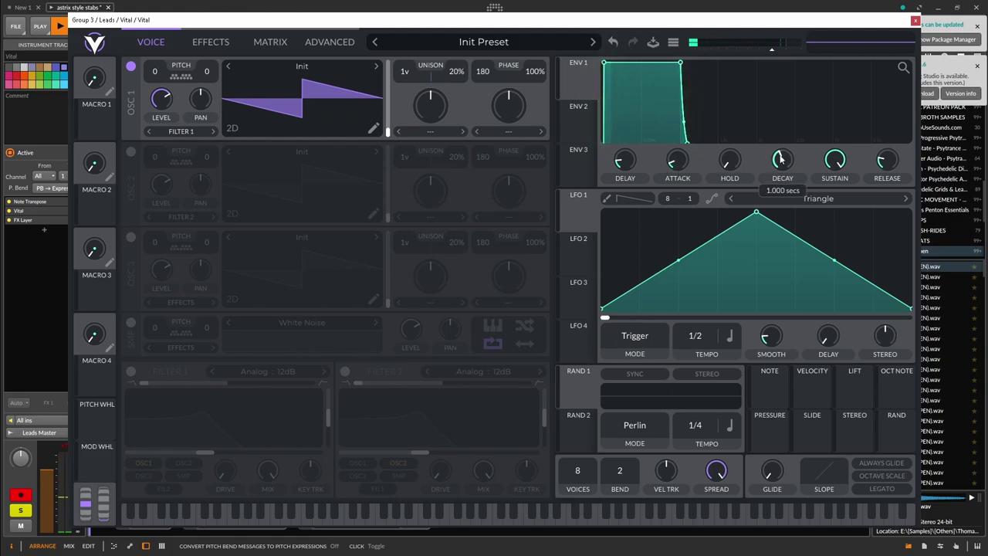
pyautogui.scroll(-5, 777, 159)
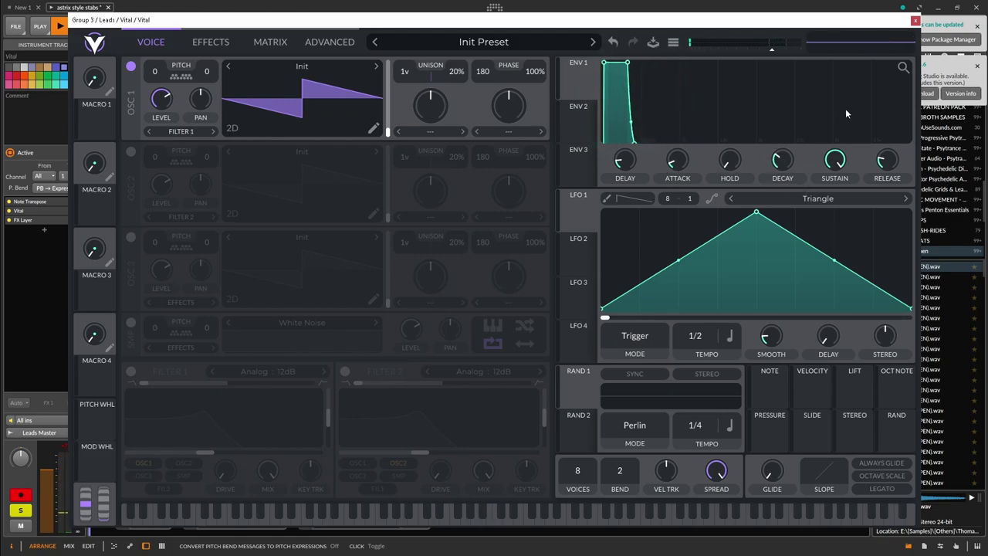
# Step: Zoom the envelope 1 graph, lower its sustain and lengthen its release to about 0.271 s
pyautogui.click(901, 67)
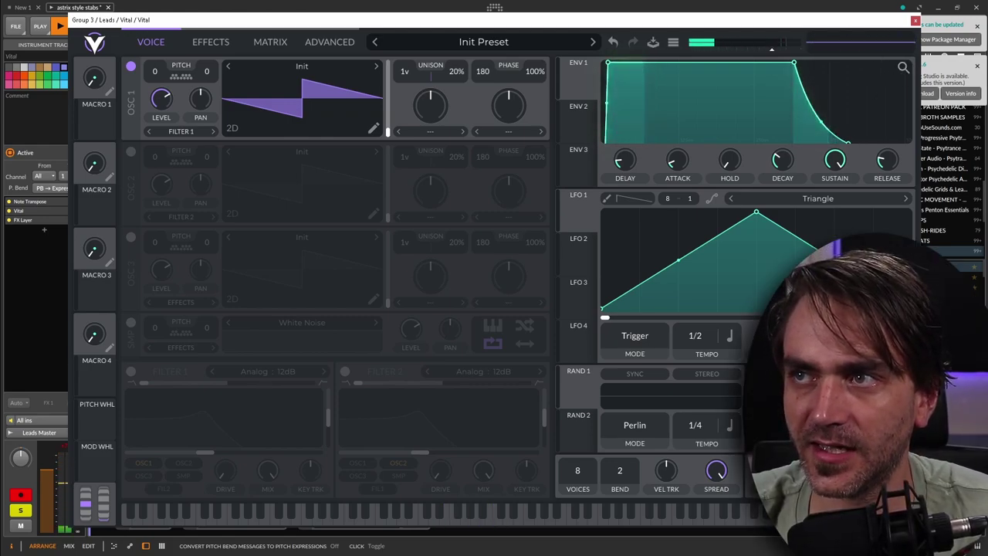
pyautogui.moveTo(794, 68); pyautogui.dragTo(733, 134)
pyautogui.moveTo(887, 164); pyautogui.dragTo(897, 158)
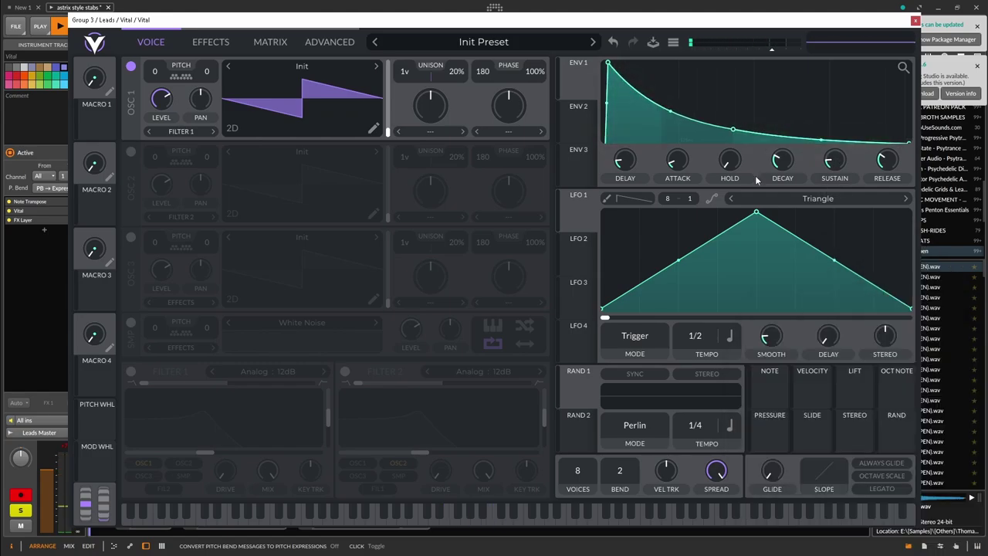
pyautogui.moveTo(883, 161)
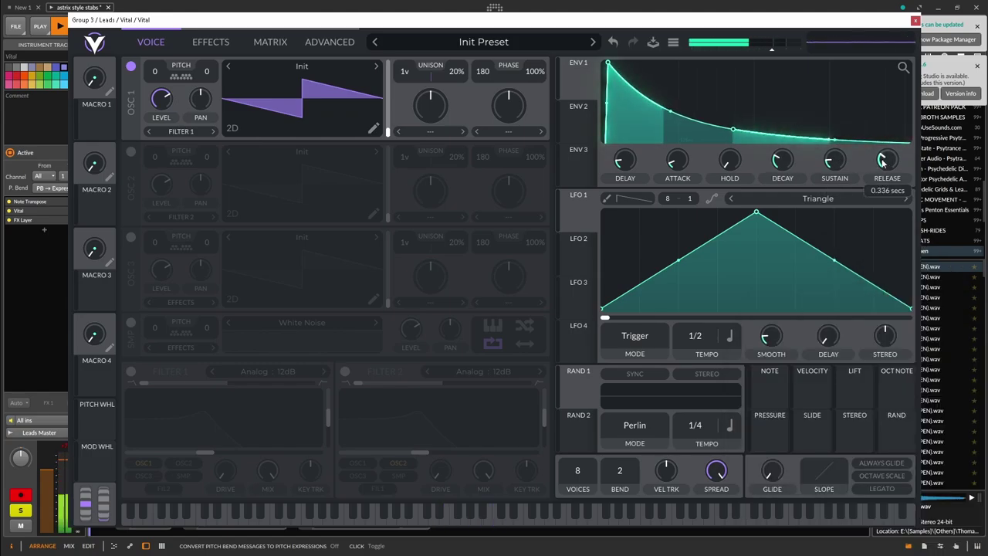
pyautogui.scroll(1, 884, 161)
# Step: Fine-tune envelope 1's decay to about 0.19 s and nudge the sustain up slightly
pyautogui.moveTo(842, 164)
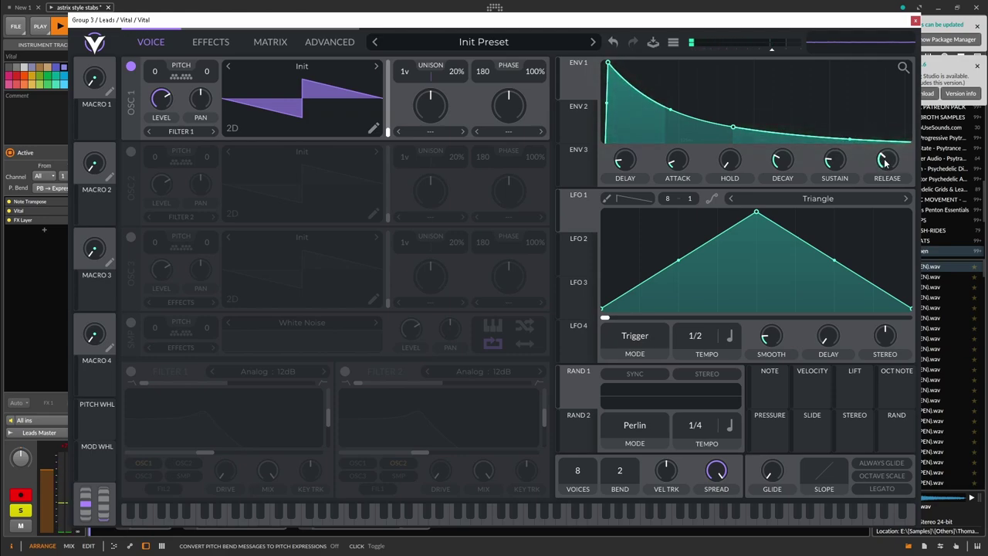
pyautogui.scroll(-1, 835, 161)
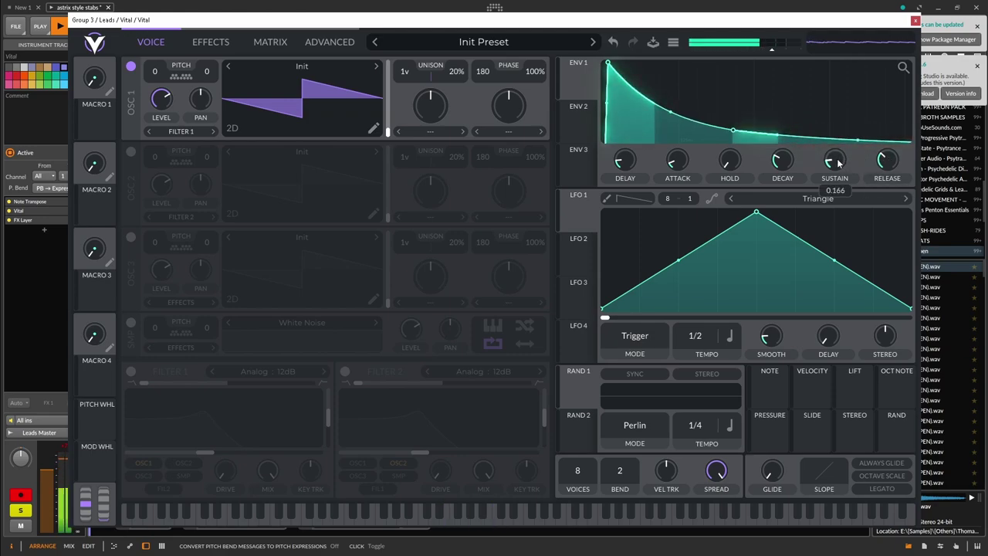
pyautogui.scroll(-1, 834, 162)
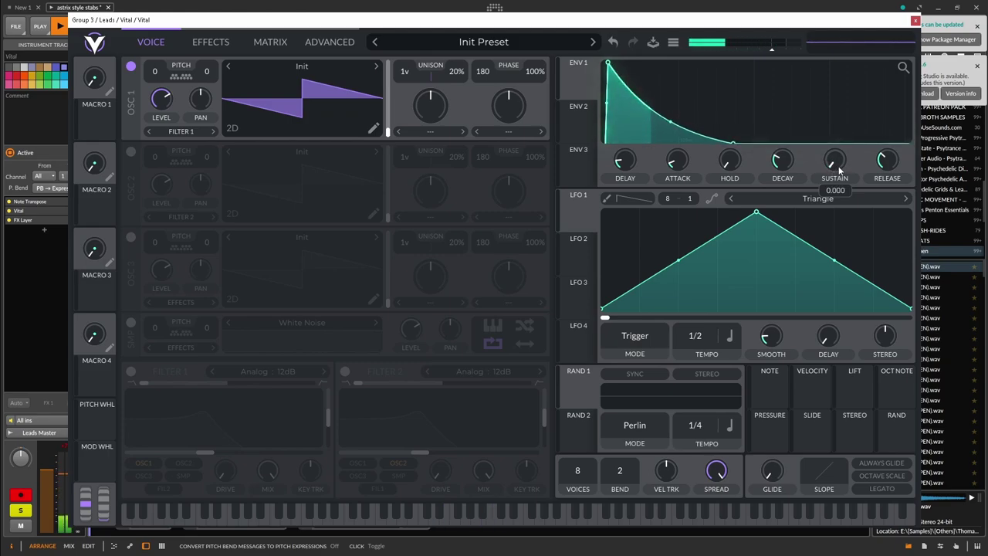
pyautogui.moveTo(845, 153)
pyautogui.mouseDown()
pyautogui.moveTo(841, 144)
pyautogui.moveTo(830, 159)
pyautogui.mouseUp()
pyautogui.scroll(-2, 782, 159)
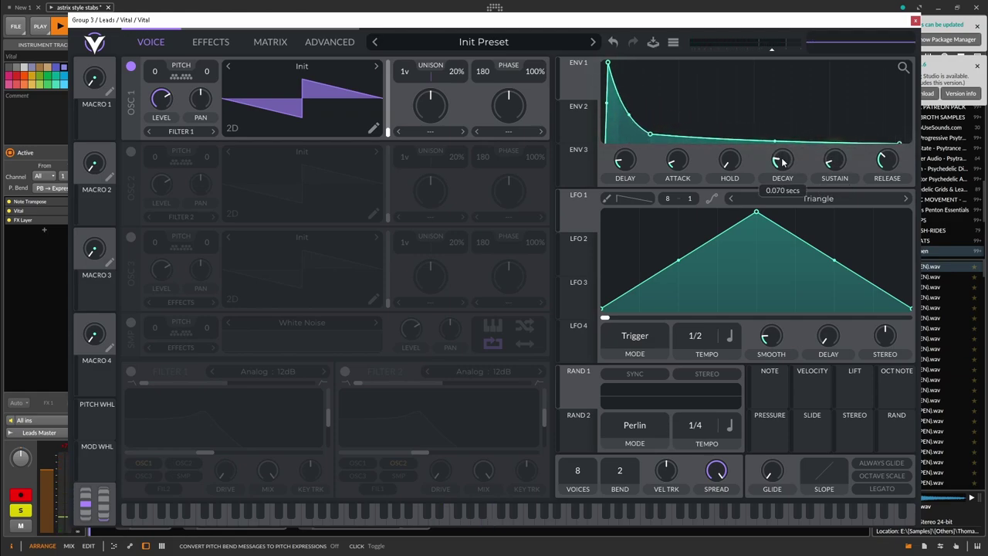
pyautogui.scroll(3, 783, 159)
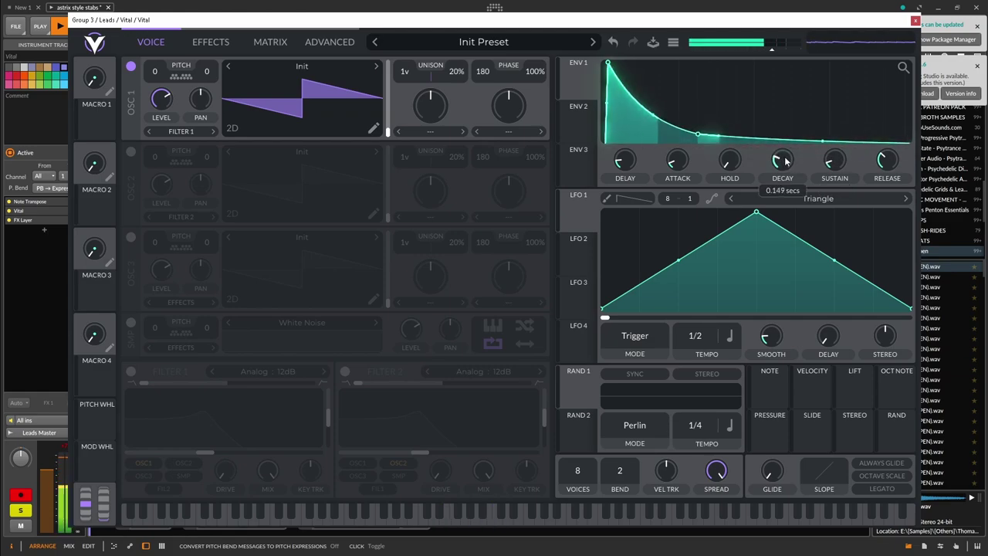
pyautogui.scroll(1, 784, 159)
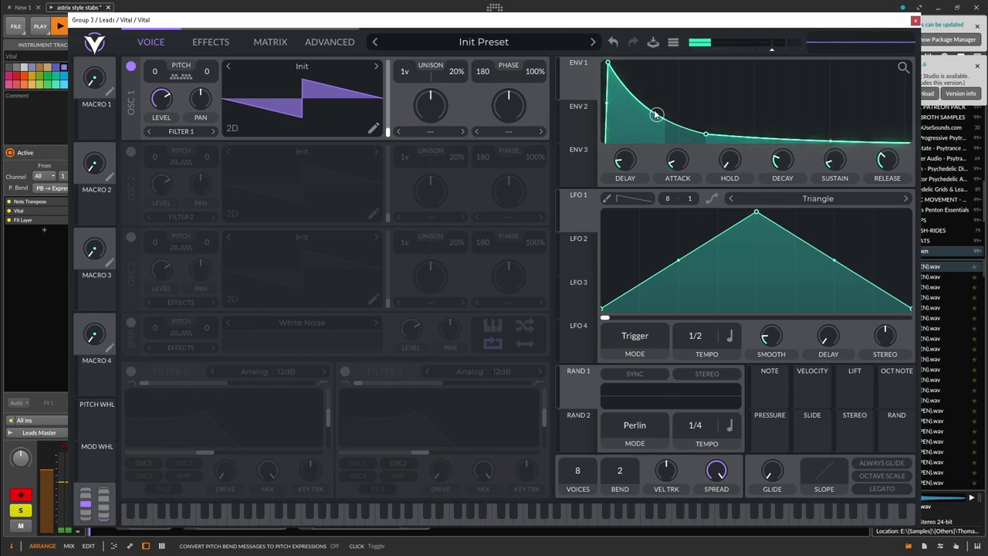
pyautogui.scroll(2, 783, 165)
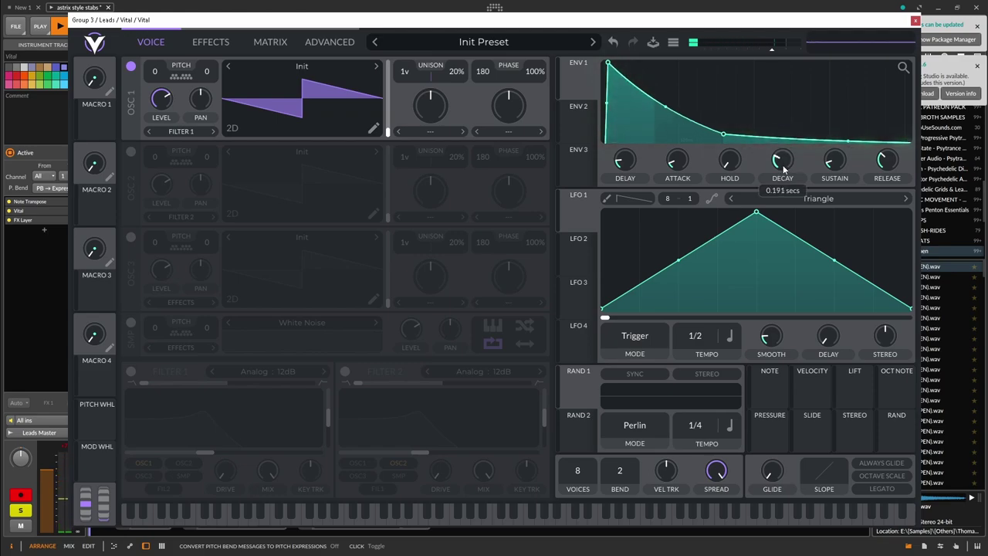
pyautogui.scroll(-3, 784, 162)
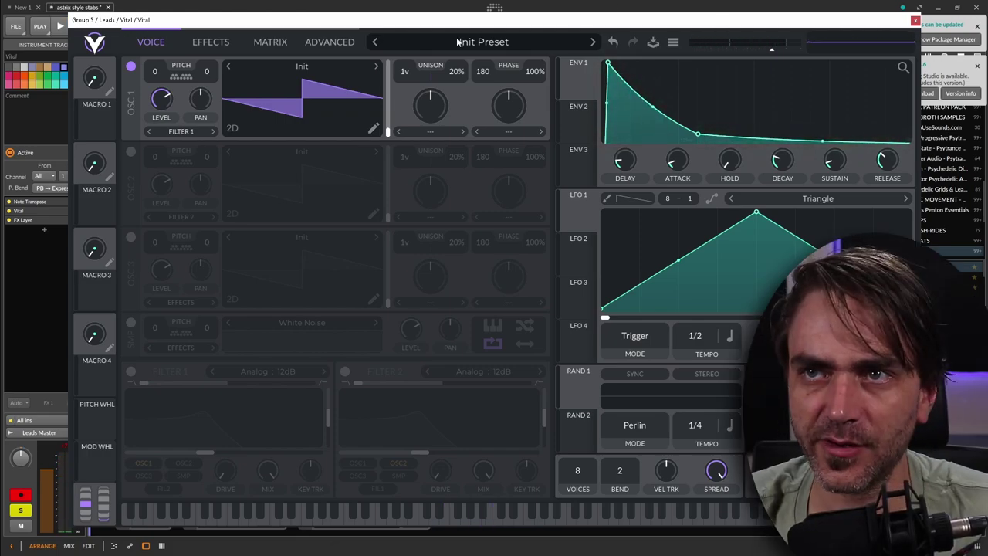
# Step: Give oscillator 1 16 unison voices and enable oscillator 2 at +12 semitones with low level
pyautogui.moveTo(405, 70); pyautogui.dragTo(405, 31)
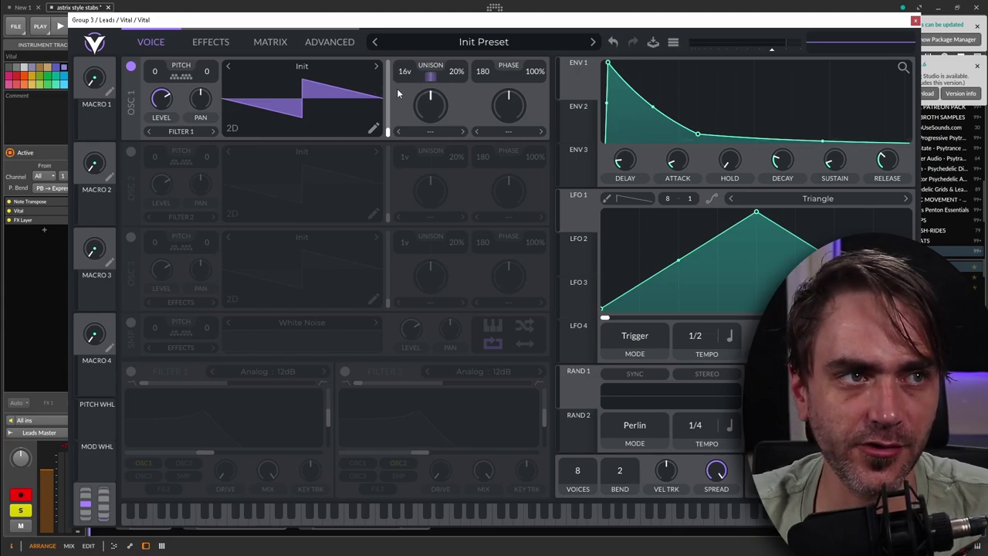
pyautogui.click(130, 153)
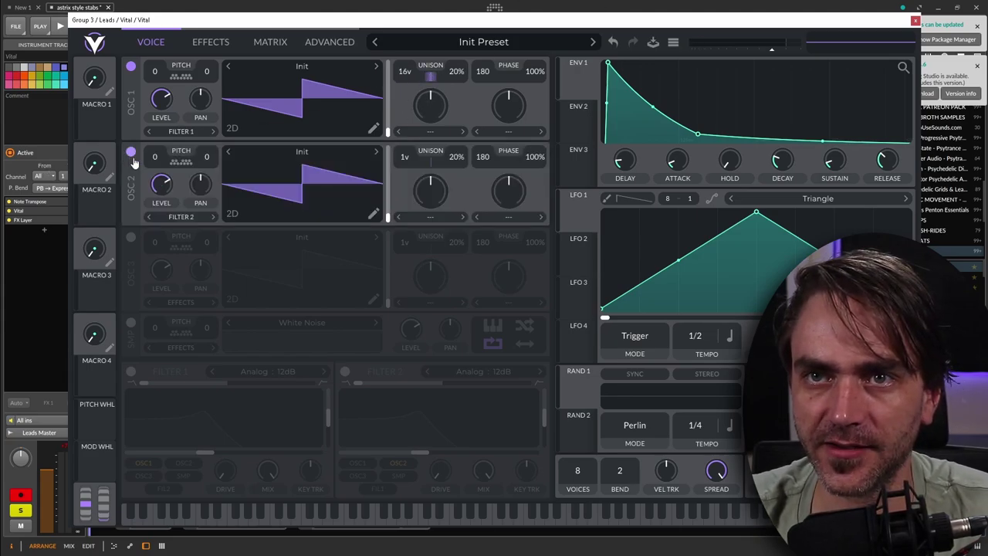
pyautogui.moveTo(154, 157); pyautogui.dragTo(156, 143)
pyautogui.moveTo(166, 182); pyautogui.dragTo(155, 225)
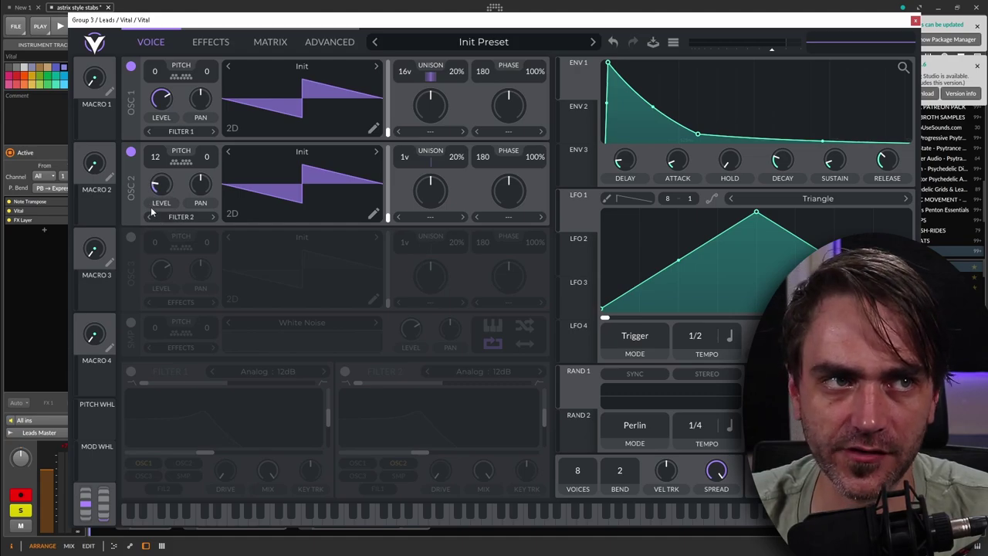
# Step: Set oscillator 2 to 13 unison voices and reduce unison detune on both oscillators
pyautogui.moveTo(400, 170); pyautogui.dragTo(440, 130)
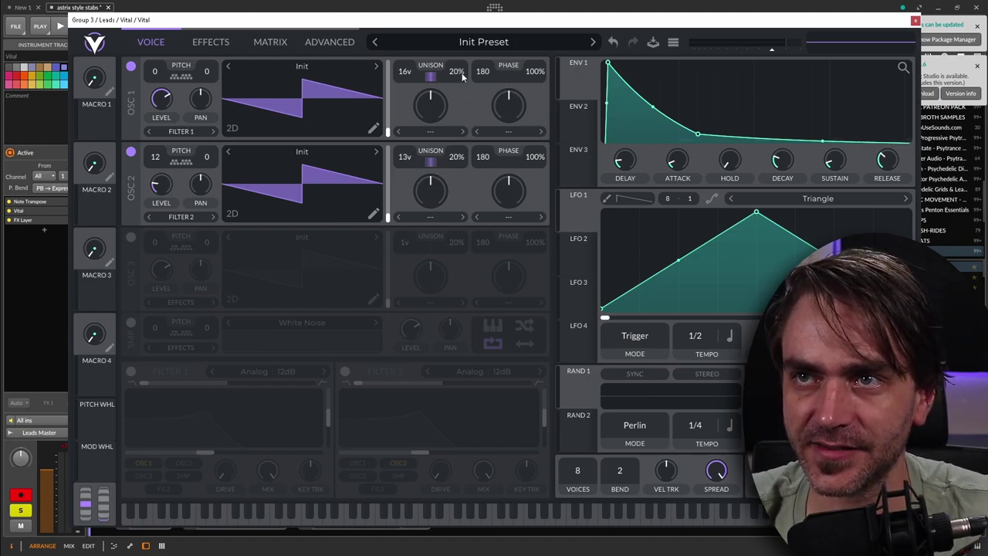
pyautogui.scroll(-3, 462, 71)
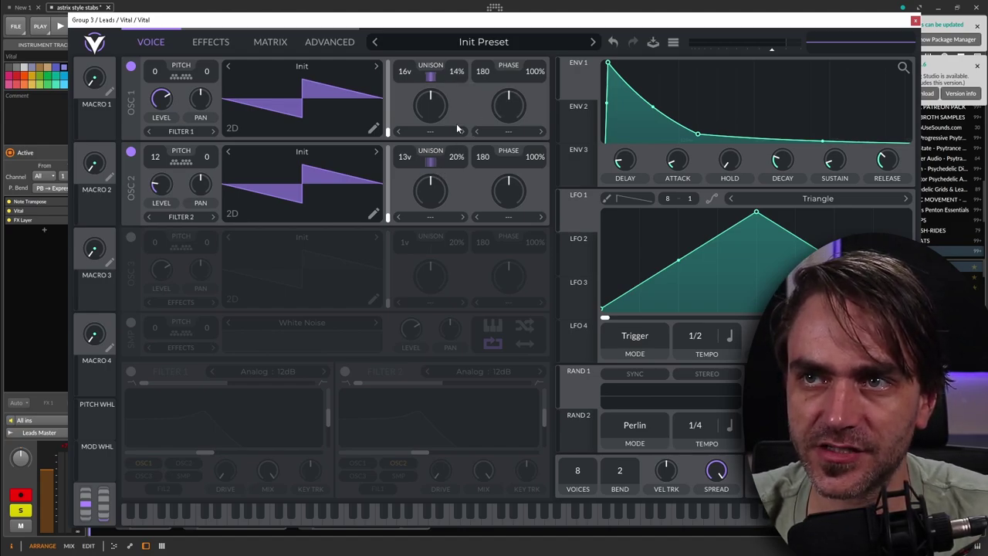
pyautogui.moveTo(456, 157); pyautogui.dragTo(458, 177)
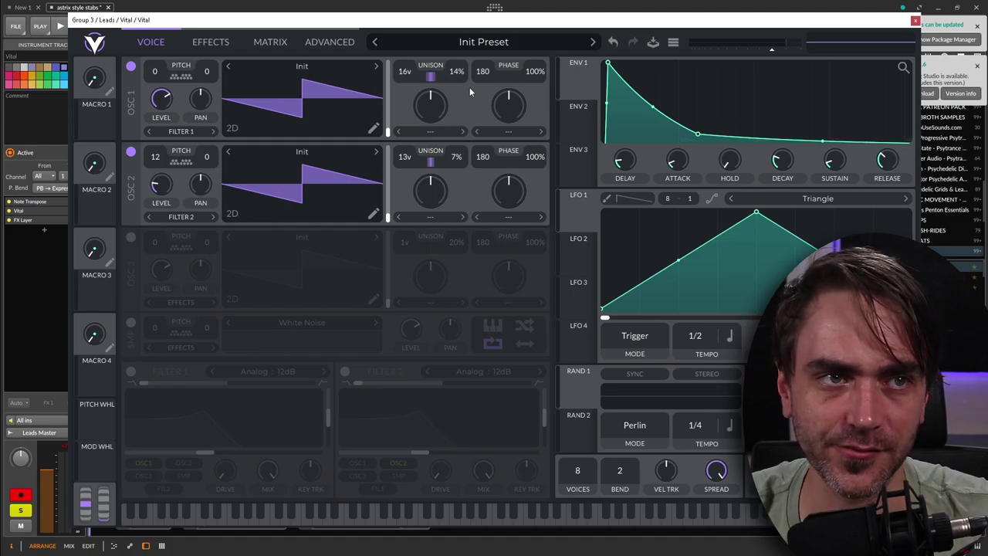
# Step: Play the stab and set oscillator 2 to 15 unison voices with oscillator 1 detune at 16%
pyautogui.press('space')
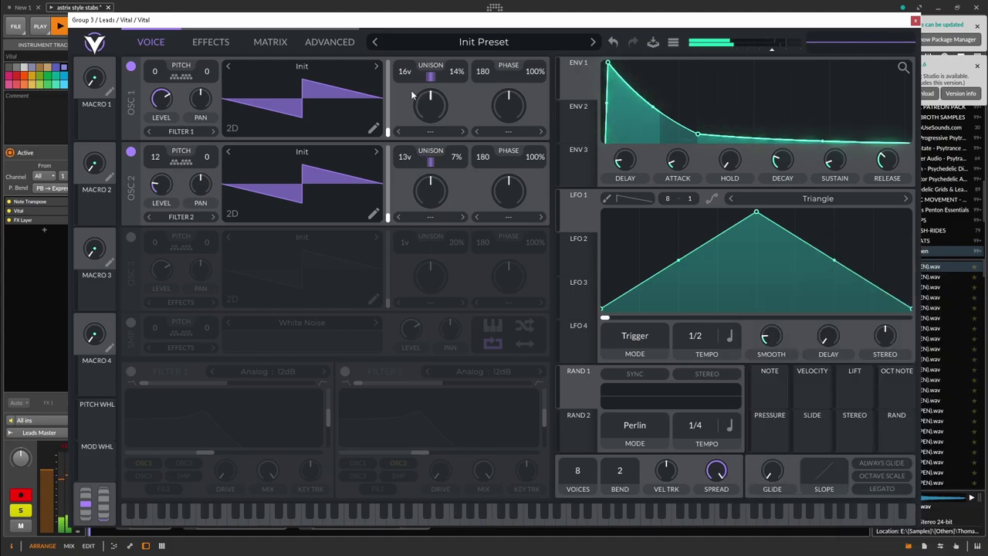
pyautogui.doubleClick(406, 157)
pyautogui.moveTo(406, 74); pyautogui.dragTo(406, 31)
pyautogui.moveTo(400, 156); pyautogui.dragTo(400, 115)
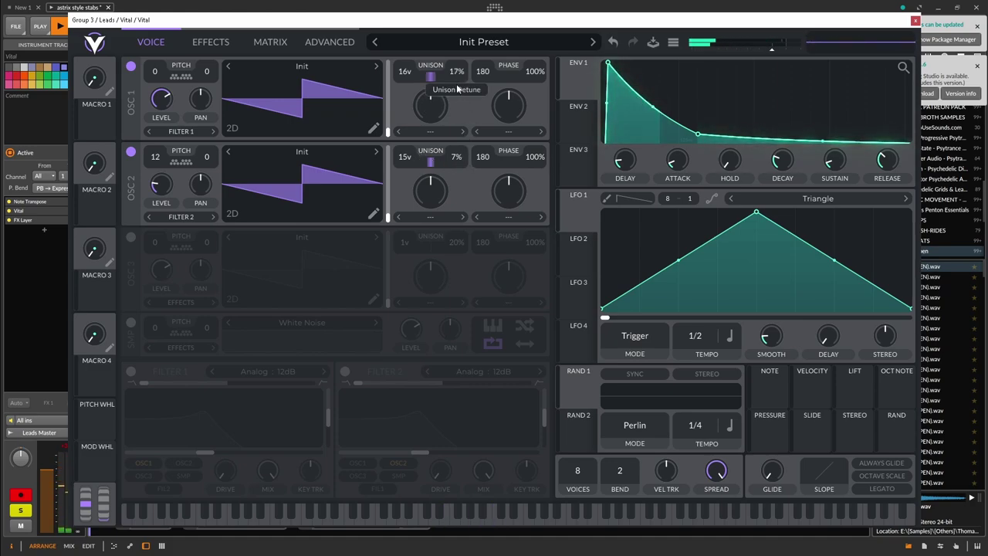
pyautogui.scroll(-3, 455, 72)
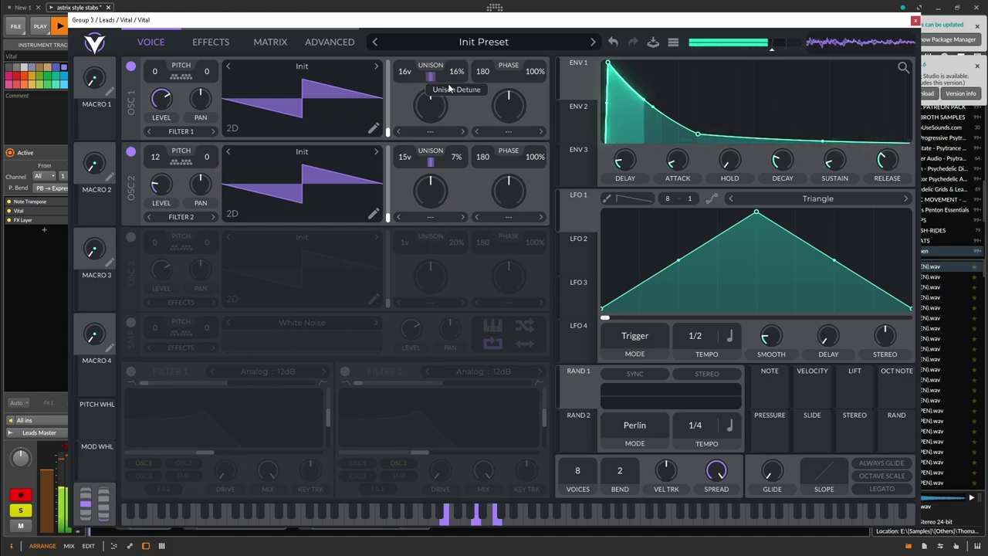
pyautogui.moveTo(161, 182)
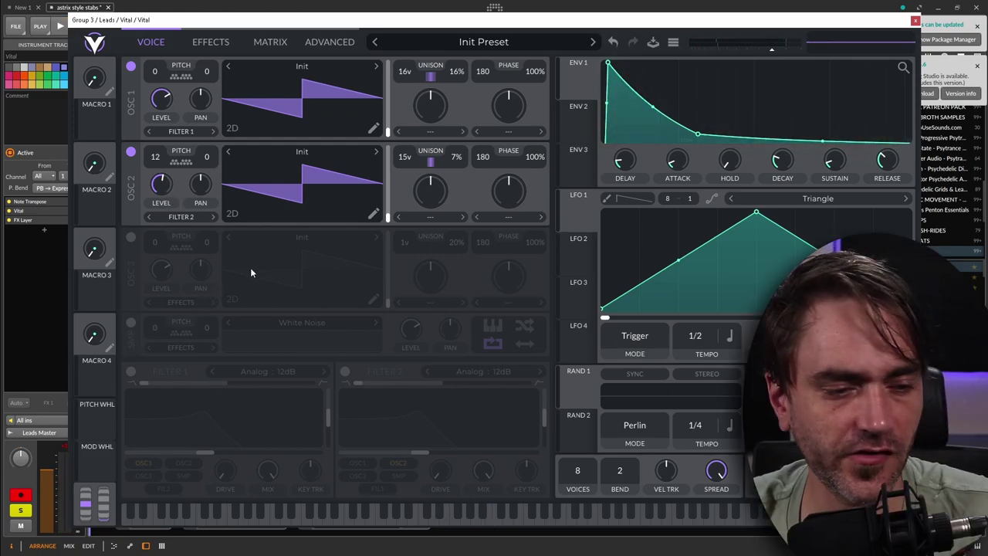
# Step: Enable filter 1 as an Analog 24dB high-pass with 0% resonance and cutoff near 1.658 semitones
pyautogui.click(132, 371)
pyautogui.moveTo(142, 374); pyautogui.dragTo(326, 375)
pyautogui.click(324, 371)
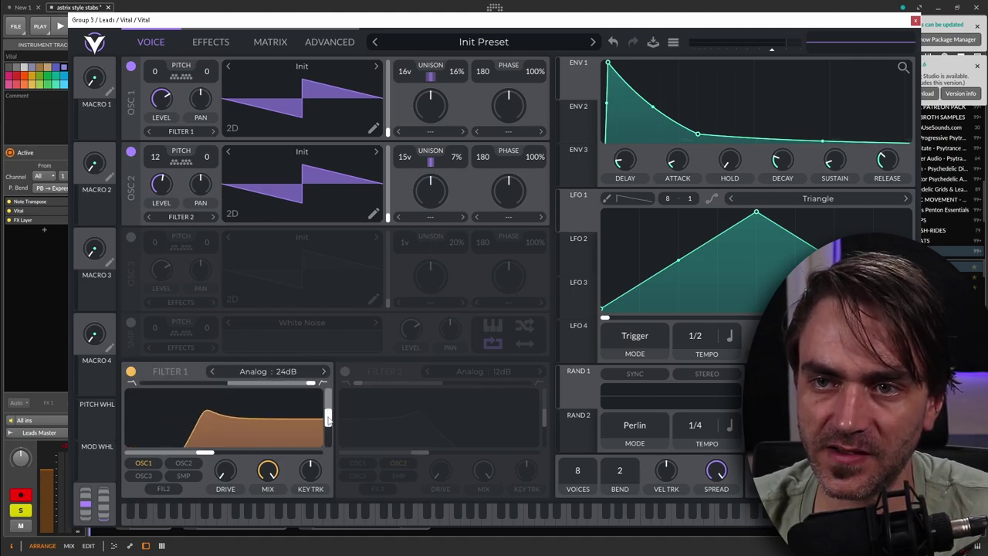
pyautogui.moveTo(328, 416); pyautogui.dragTo(325, 458)
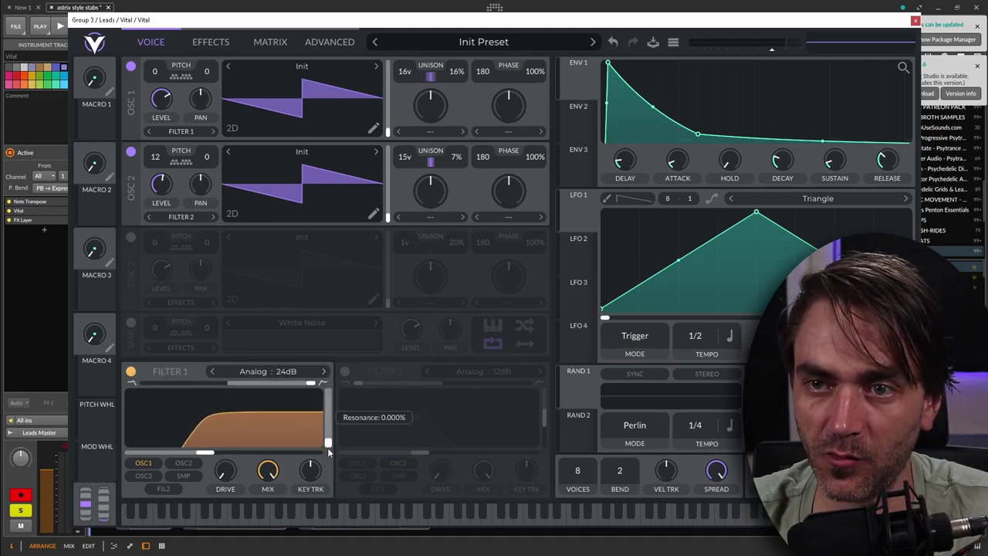
pyautogui.moveTo(210, 454); pyautogui.dragTo(213, 461)
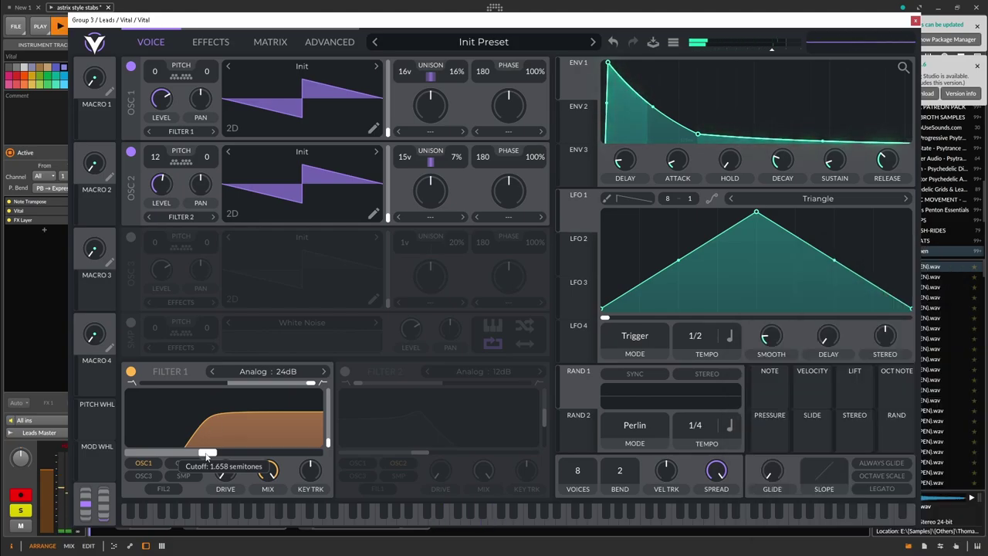
pyautogui.moveTo(207, 455); pyautogui.dragTo(207, 456)
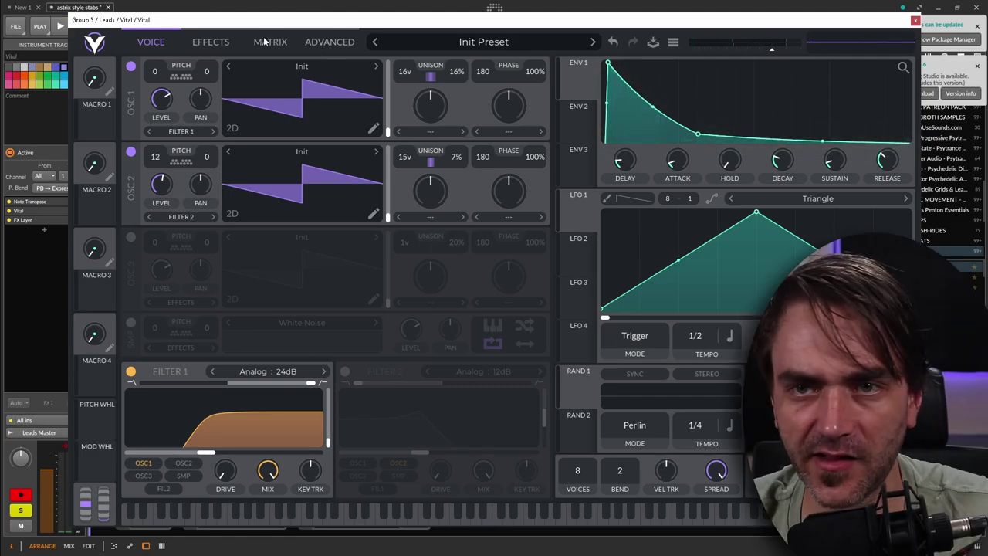
# Step: Enable the White Noise sampler and route oscillator 2, the noise and oscillator 3 into Filter 1
pyautogui.click(131, 324)
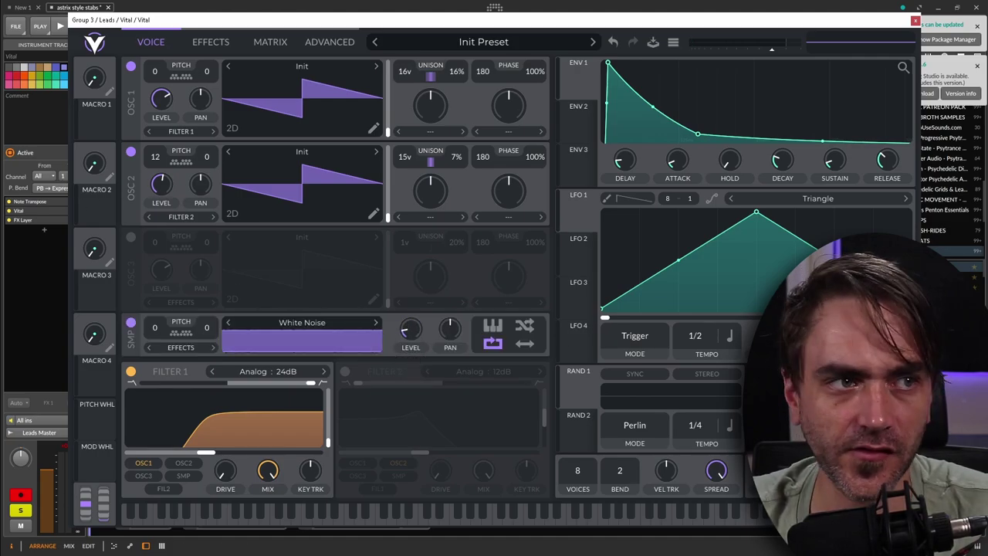
pyautogui.click(176, 218)
pyautogui.click(183, 232)
pyautogui.click(177, 348)
pyautogui.click(176, 361)
pyautogui.click(180, 302)
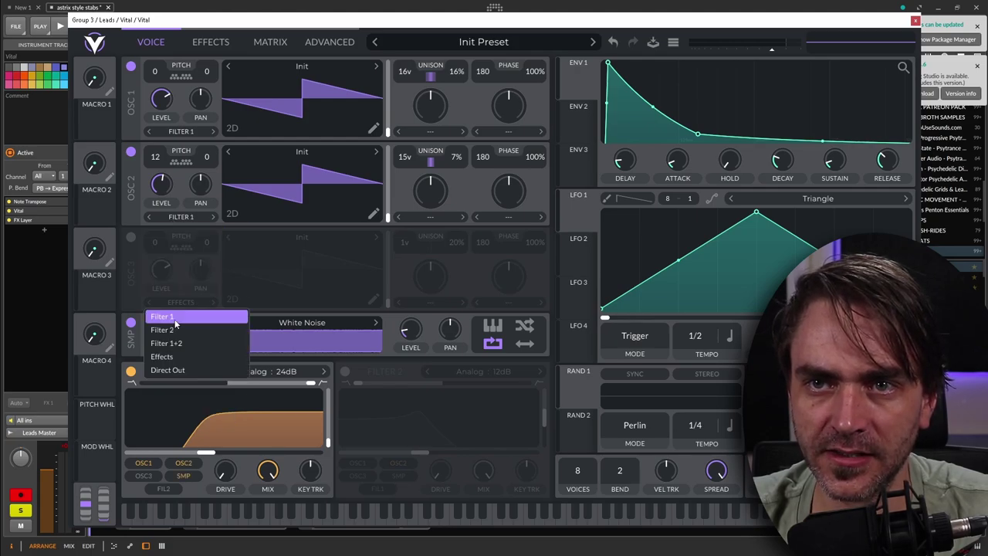
pyautogui.click(176, 316)
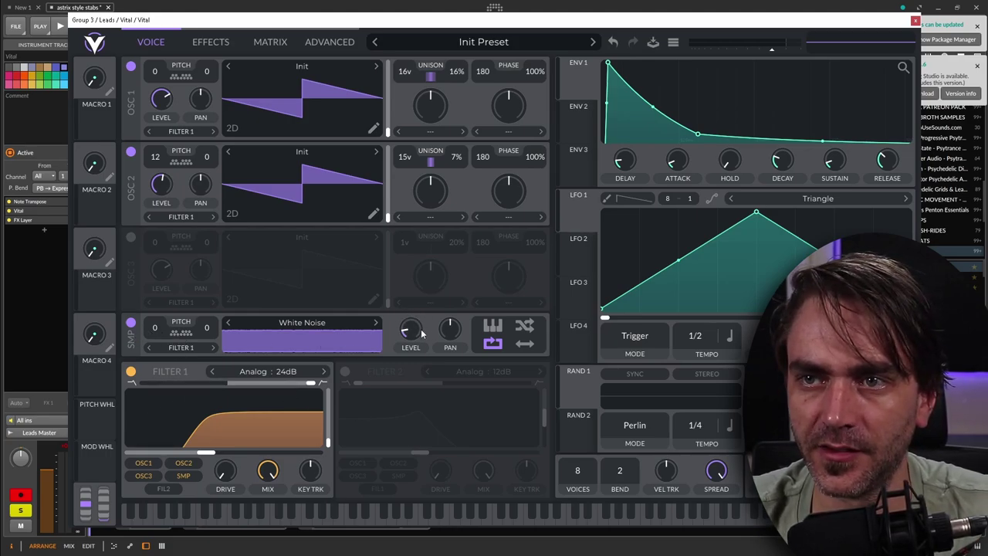
pyautogui.moveTo(412, 332)
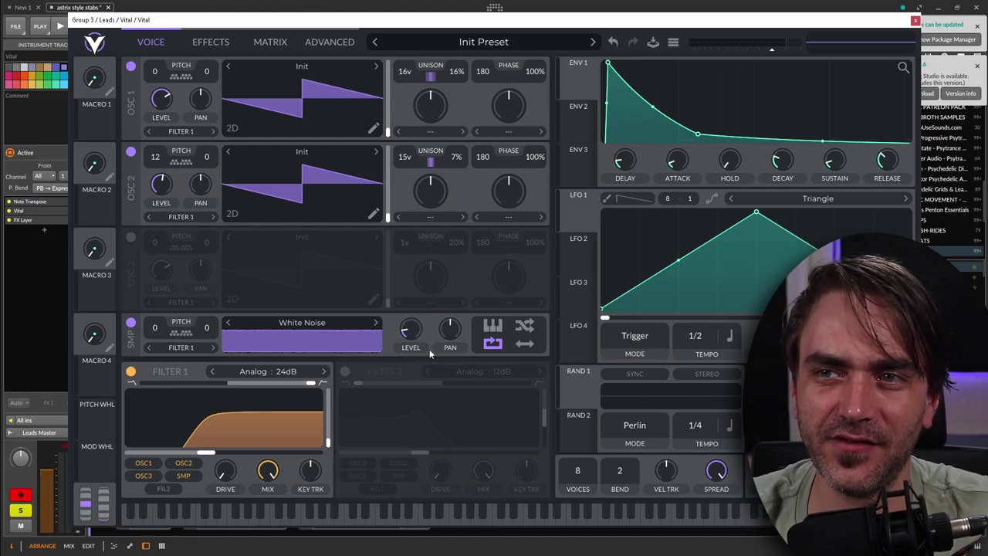
# Step: Enable oscillator 3 and load the Factory Basic Shapes wavetable into it
pyautogui.click(131, 237)
pyautogui.click(312, 246)
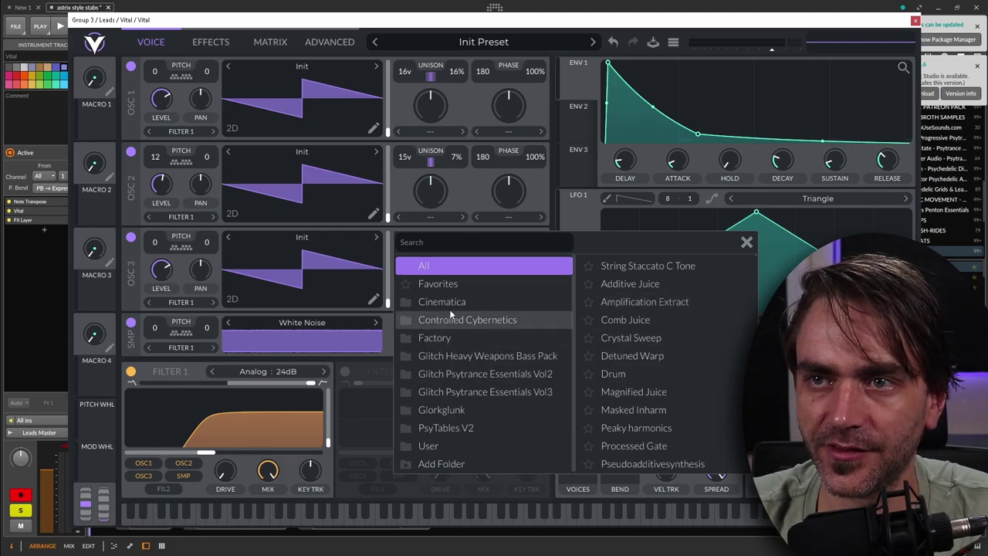
pyautogui.click(436, 337)
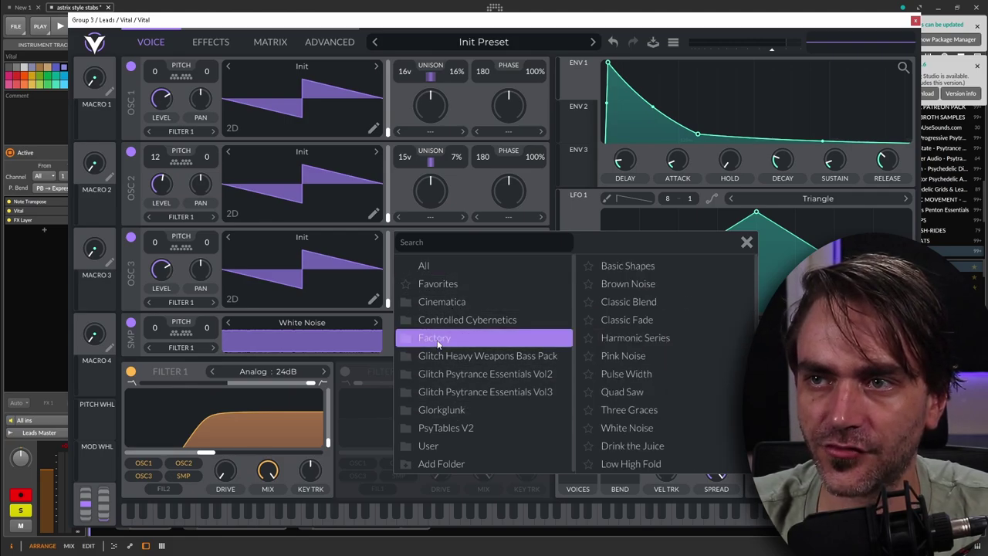
pyautogui.click(631, 267)
pyautogui.click(747, 243)
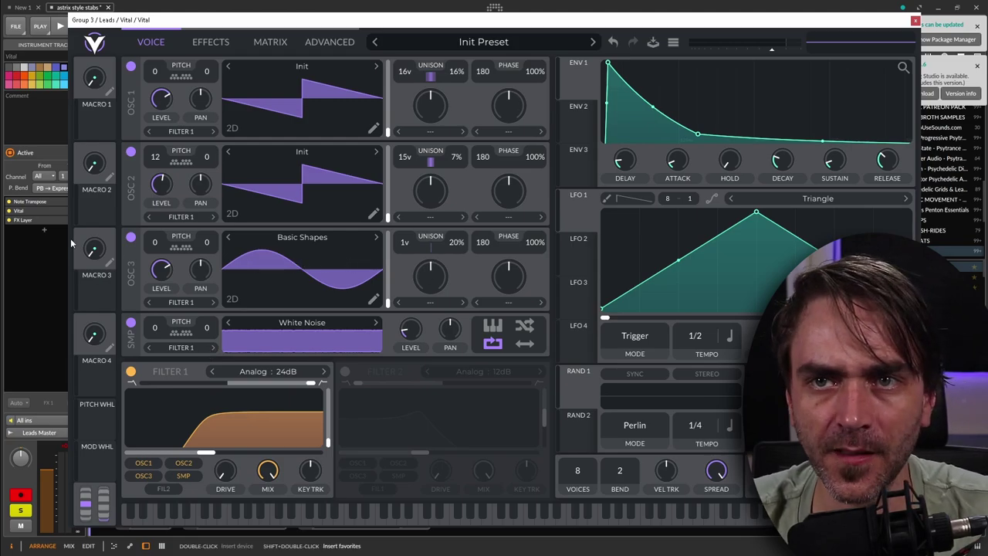
# Step: Set oscillator 3 to +24 semitones with 7 unison voices and level about 0.192
pyautogui.scroll(12, 157, 245)
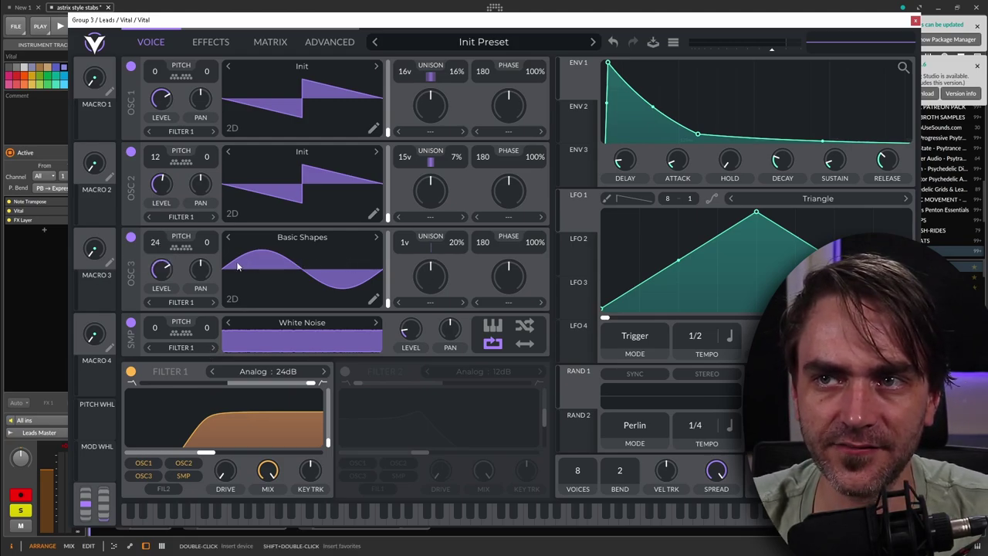
pyautogui.moveTo(163, 274)
pyautogui.mouseDown()
pyautogui.moveTo(145, 332)
pyautogui.moveTo(164, 277)
pyautogui.mouseUp()
pyautogui.scroll(1, 410, 247)
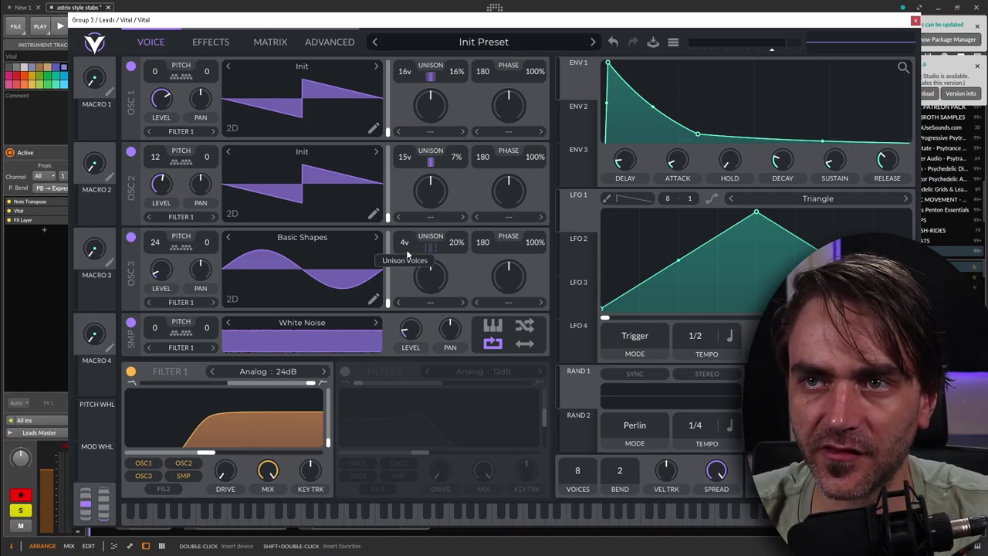
pyautogui.scroll(1, 415, 247)
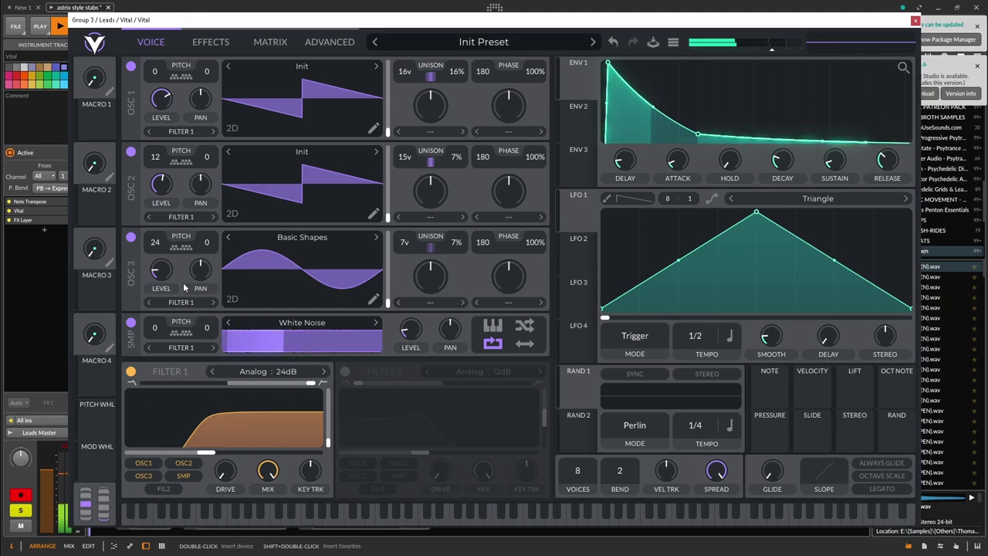
pyautogui.moveTo(167, 268)
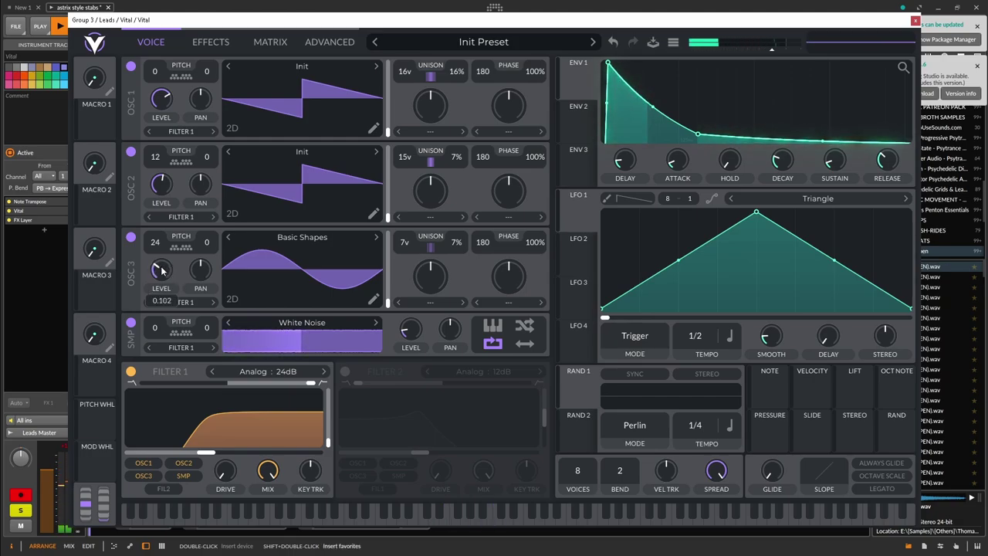
pyautogui.scroll(3, 164, 270)
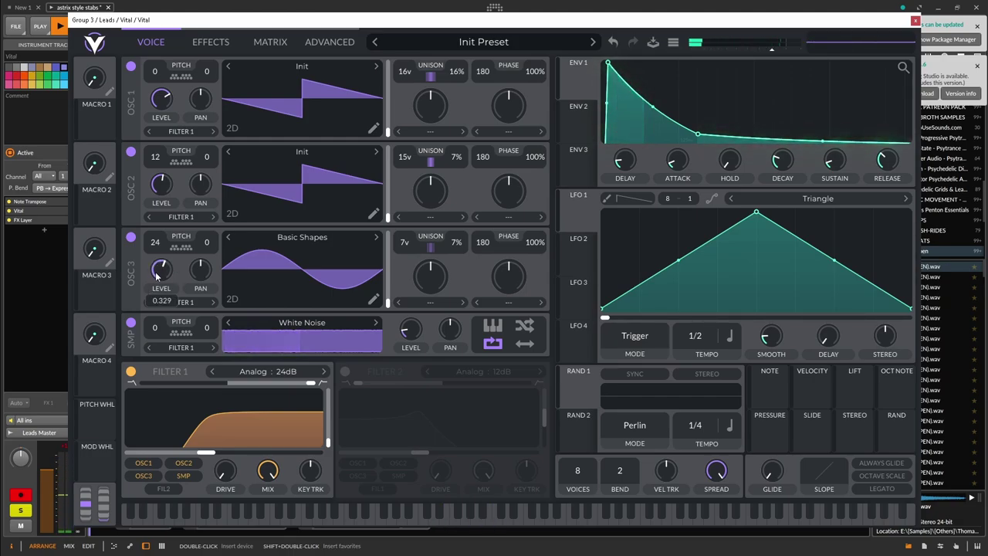
pyautogui.scroll(-2, 161, 272)
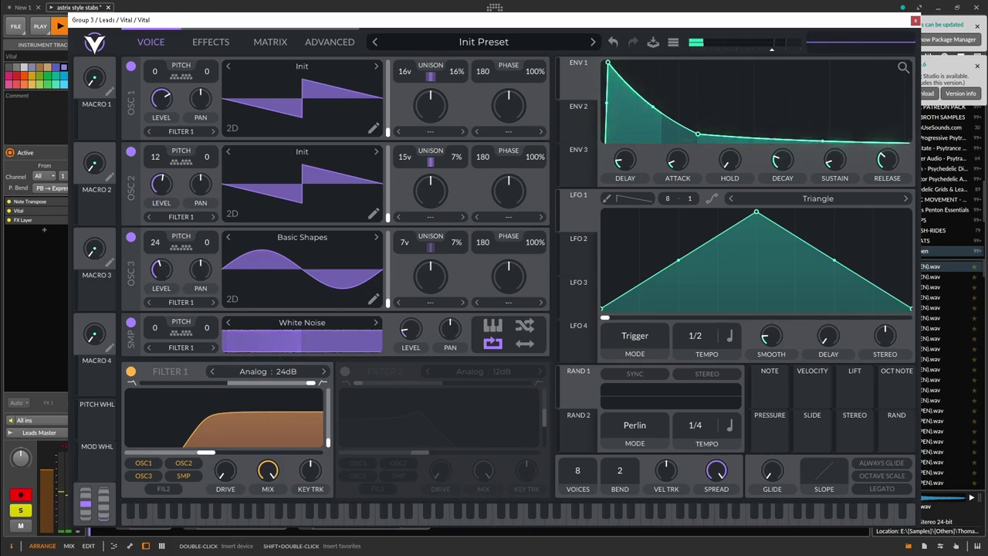
# Step: Enable the Compressor effect, move it above Chorus, and raise its mix from 0.380 to 0.549
pyautogui.click(211, 42)
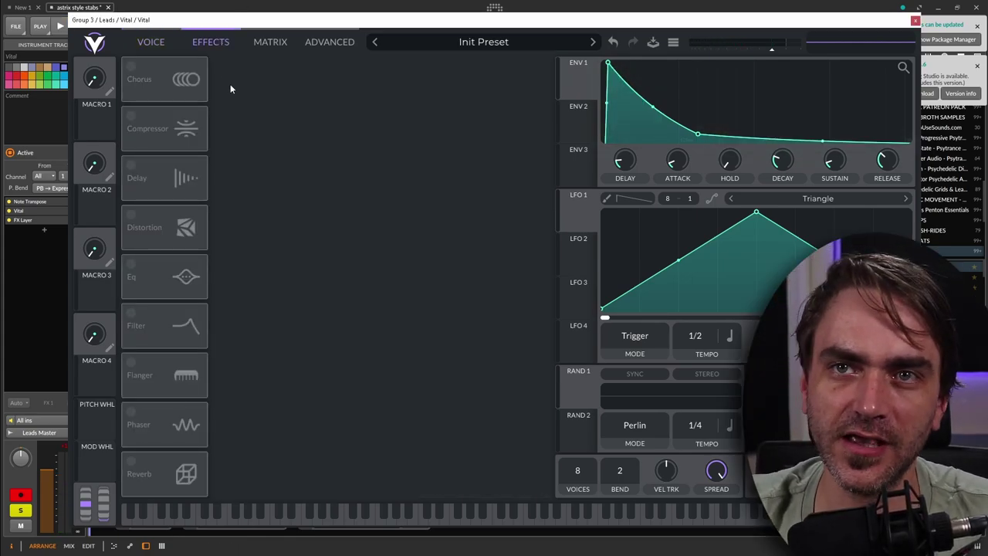
pyautogui.click(132, 120)
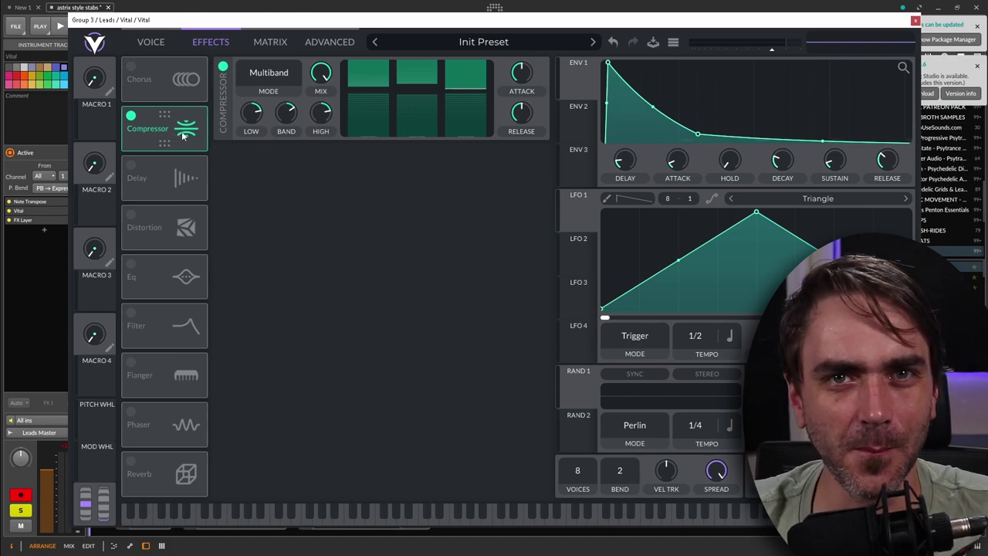
pyautogui.moveTo(182, 124); pyautogui.dragTo(149, 76)
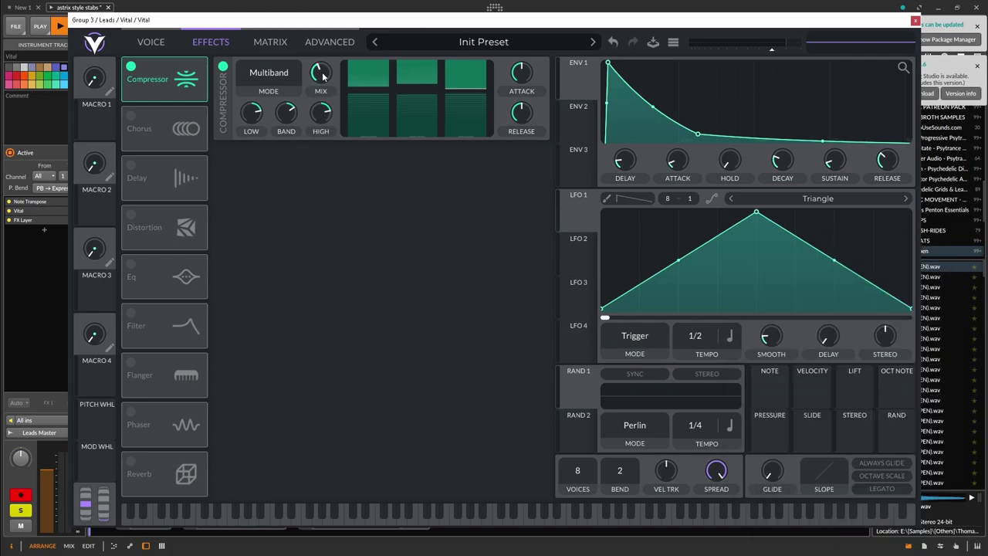
pyautogui.moveTo(321, 75)
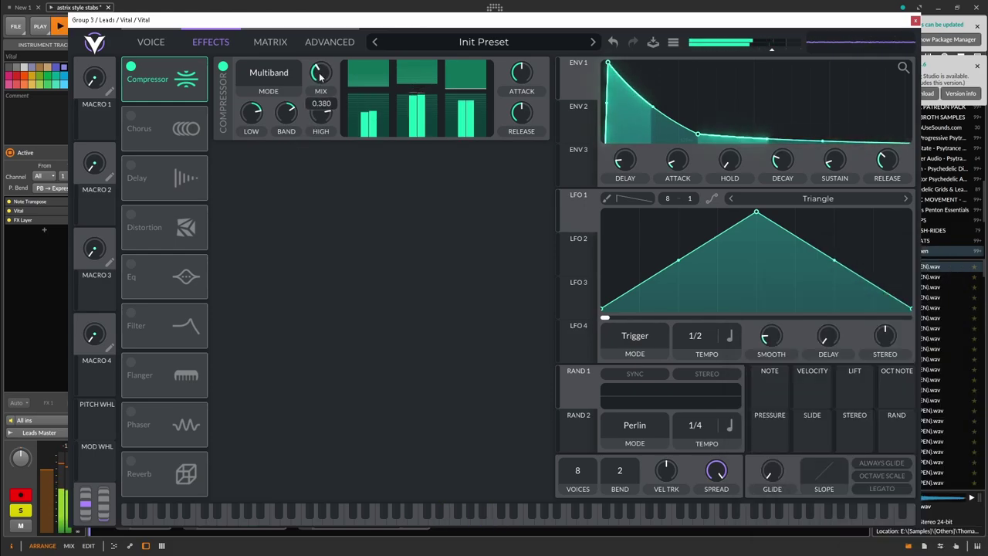
pyautogui.scroll(3, 321, 75)
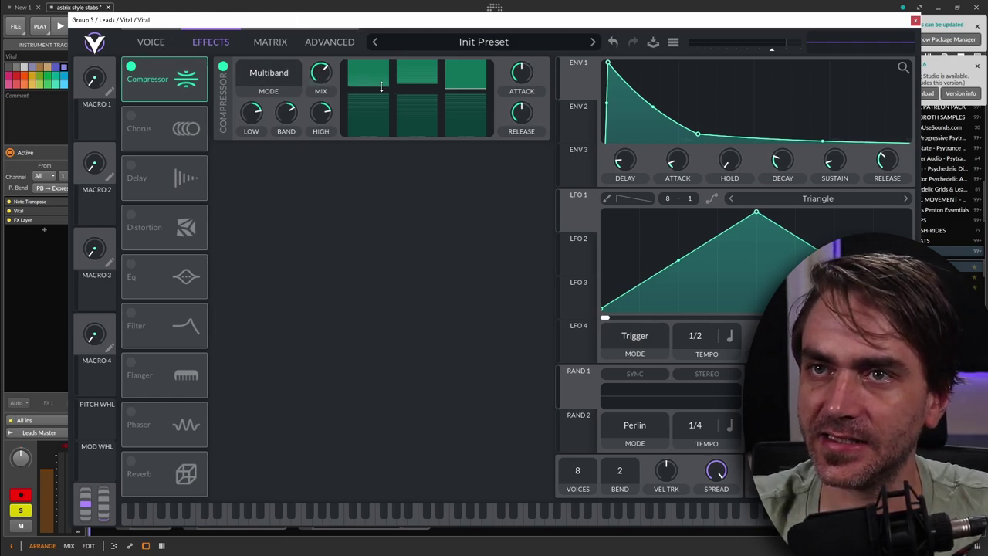
# Step: Set ENV 1 release to 0.251 s, noise sampler level near 0.048, and compressor mix to 0.437
pyautogui.moveTo(887, 161); pyautogui.dragTo(884, 158)
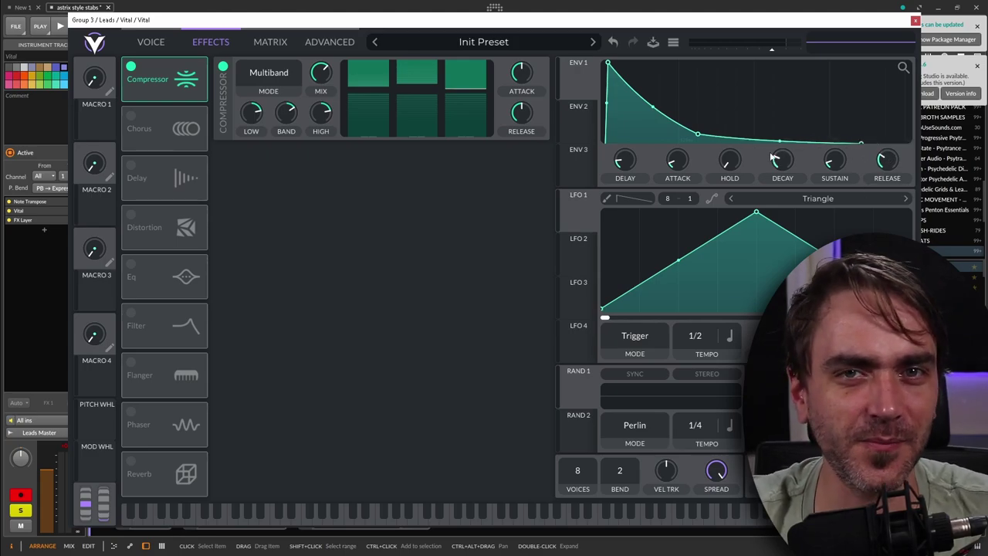
pyautogui.press('space')
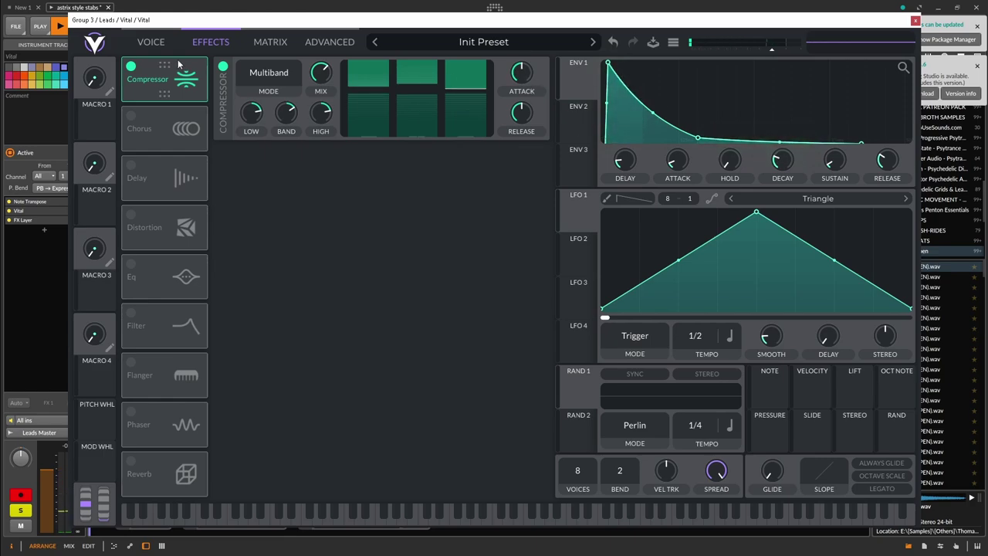
pyautogui.click(151, 42)
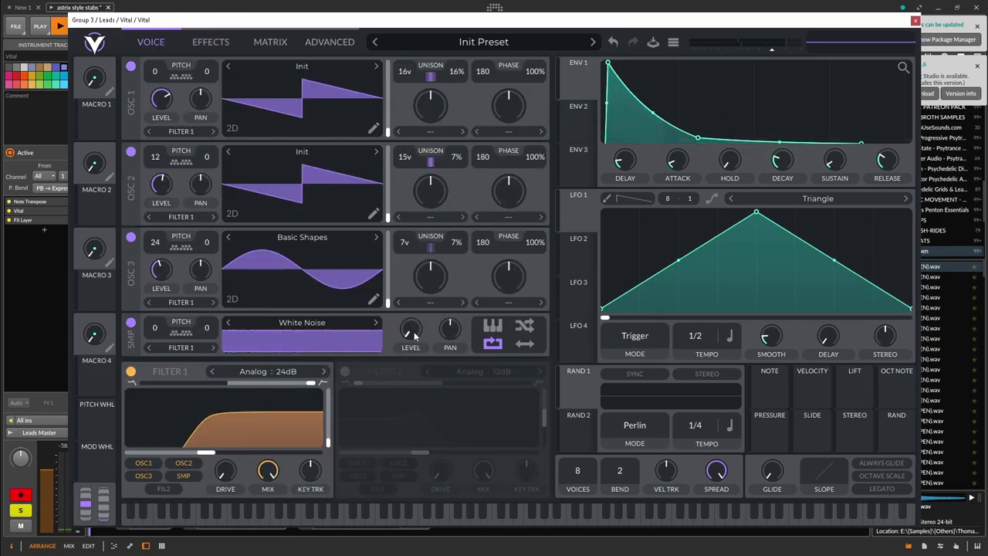
pyautogui.moveTo(414, 334); pyautogui.dragTo(424, 328)
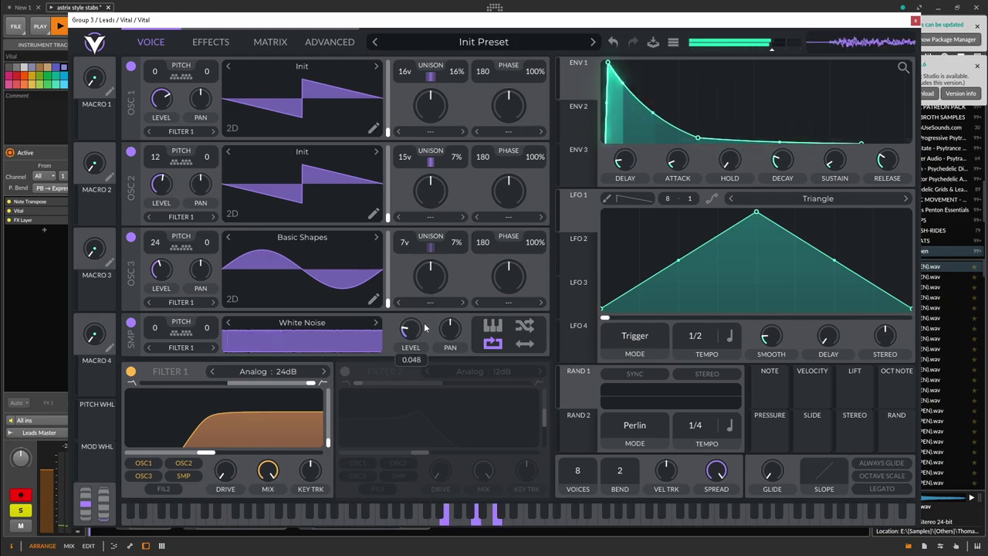
pyautogui.click(199, 44)
pyautogui.moveTo(319, 77)
pyautogui.mouseDown()
pyautogui.moveTo(320, 90)
pyautogui.moveTo(317, 81)
pyautogui.mouseUp()
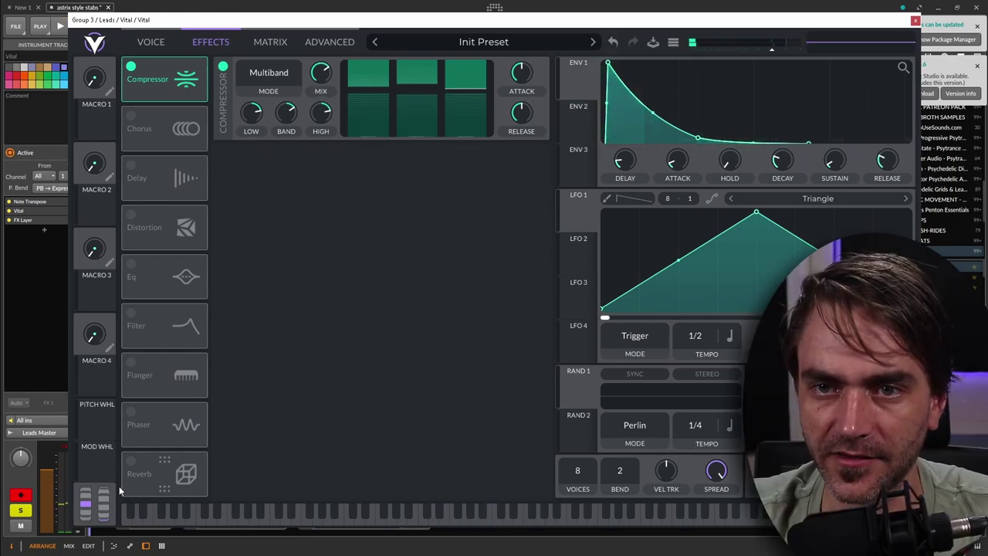
# Step: Enable Vital's Reverb, lower its low-shelf gain and low cut, and set synth output to -2.0 dB
pyautogui.click(131, 461)
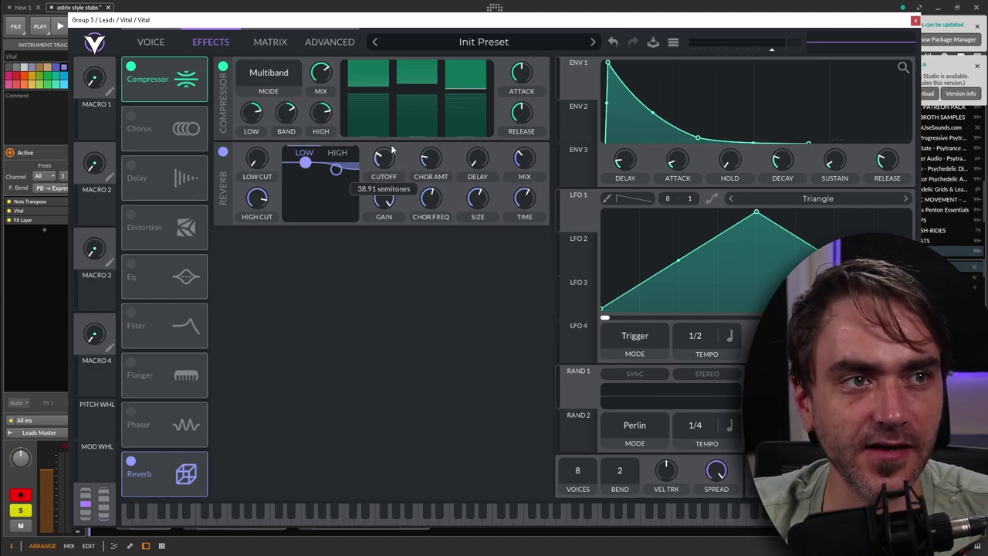
pyautogui.moveTo(376, 256); pyautogui.dragTo(376, 285)
pyautogui.moveTo(257, 158); pyautogui.dragTo(257, 174)
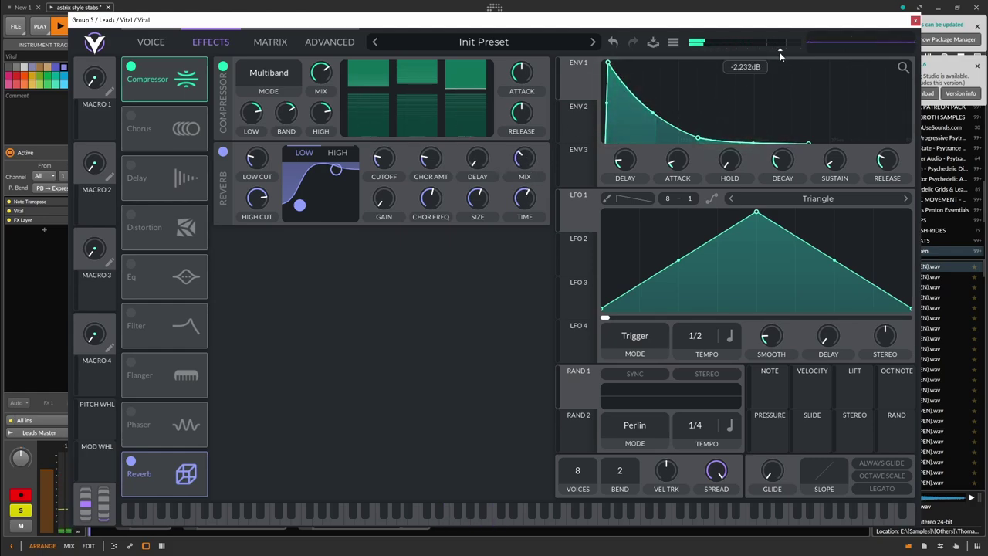
pyautogui.moveTo(779, 55); pyautogui.dragTo(781, 56)
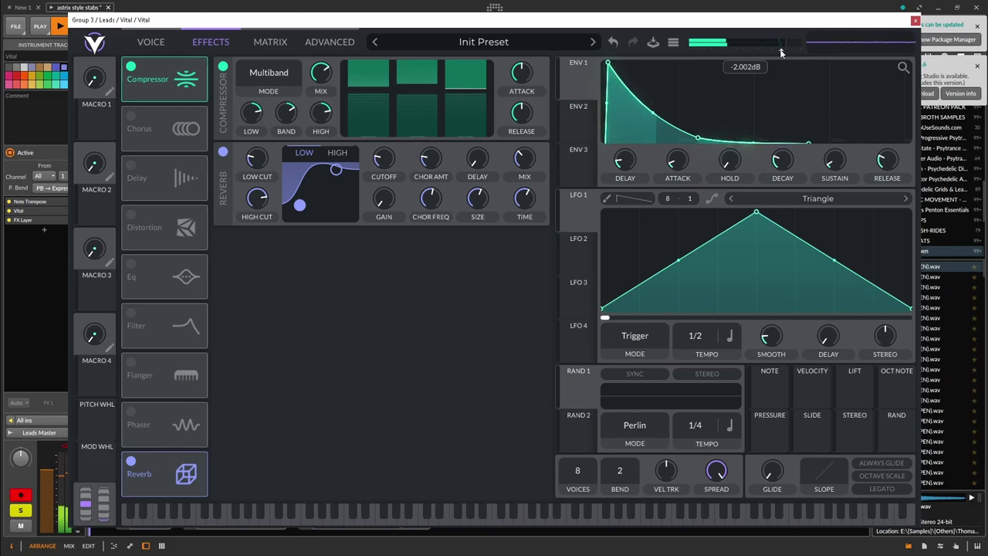
# Step: Close Vital, solo the first, second and sixth Vital tracks plus KiBa and Perc, then stop playback
pyautogui.click(914, 22)
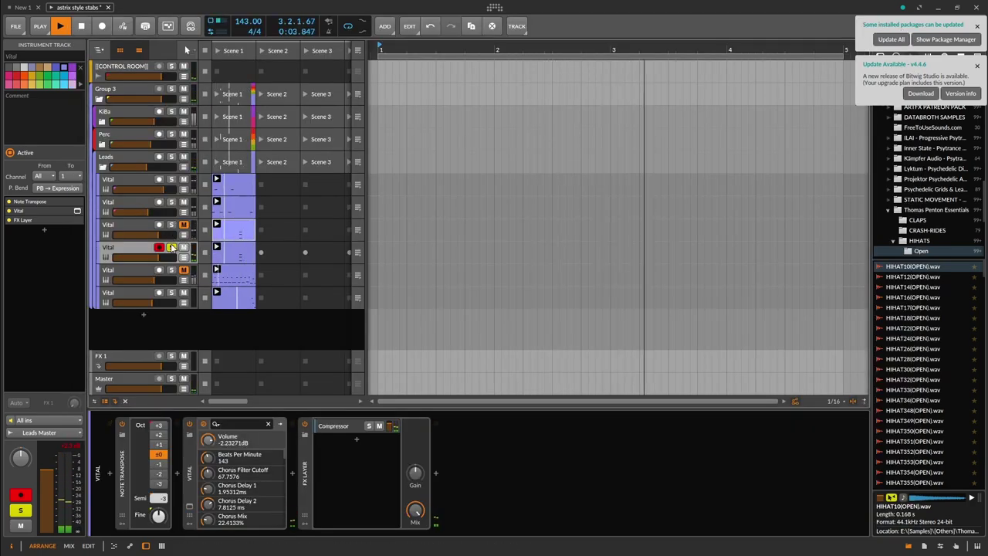
pyautogui.click(171, 180)
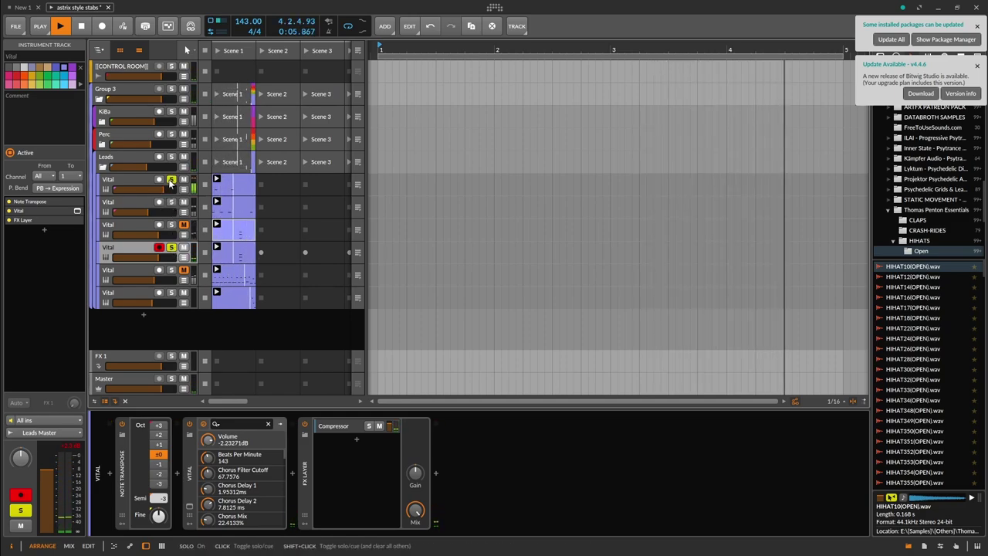
pyautogui.click(171, 202)
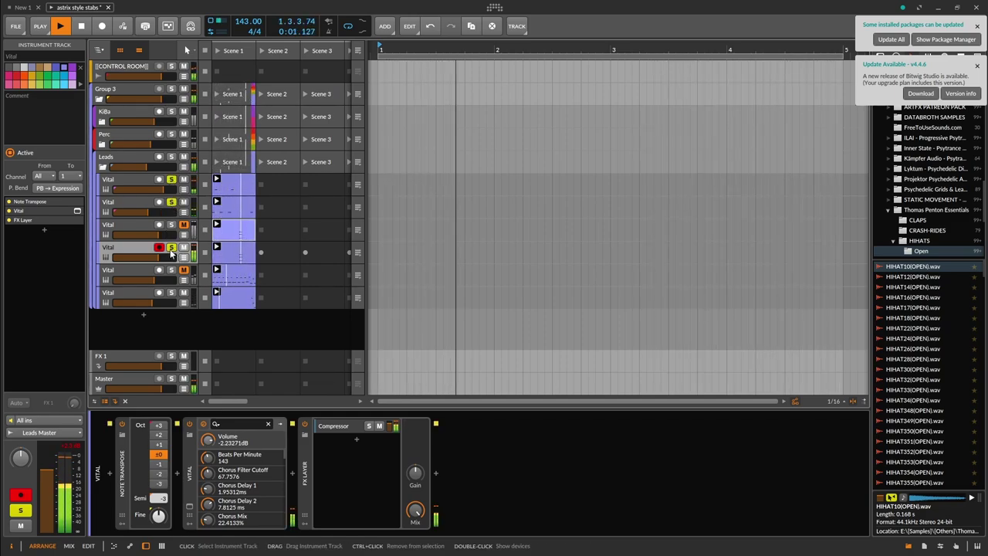
pyautogui.click(171, 293)
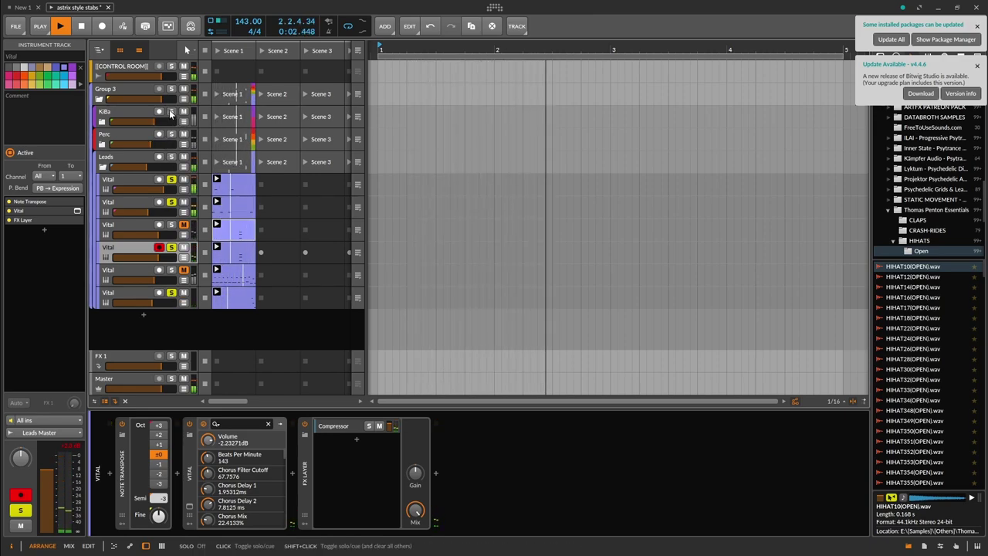
pyautogui.click(170, 111)
pyautogui.click(170, 135)
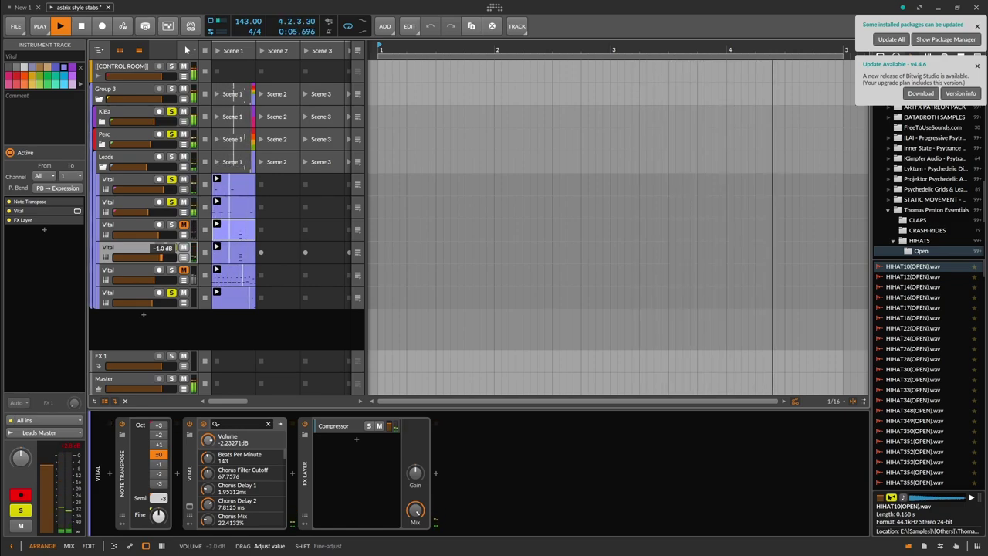
pyautogui.press('space')
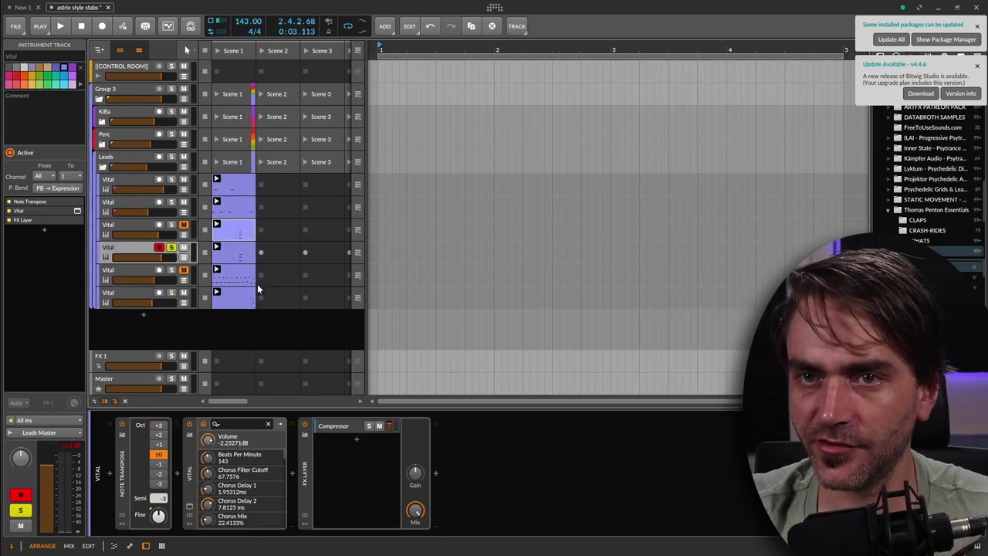
# Step: Select the stab track and open the device browser after its FX Layer
pyautogui.click(236, 248)
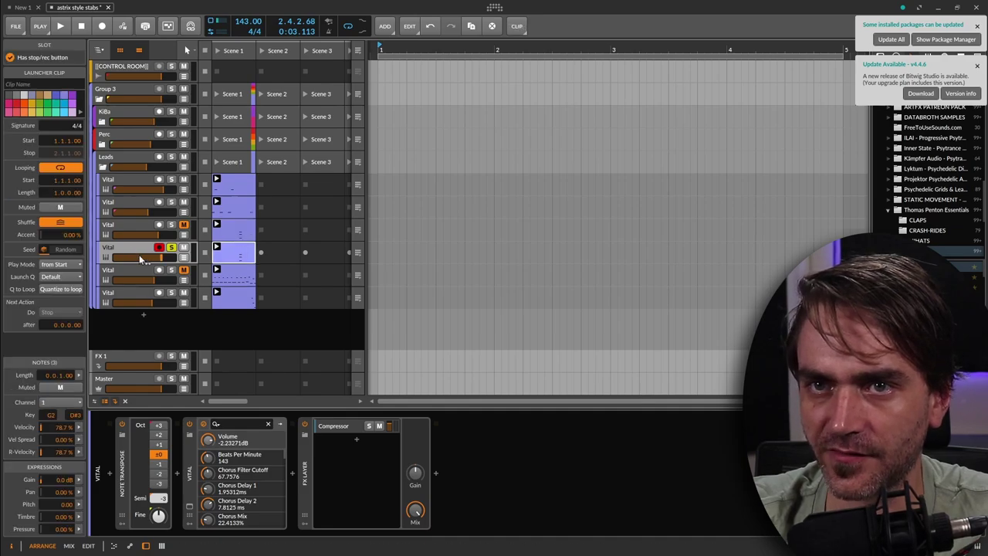
pyautogui.click(142, 246)
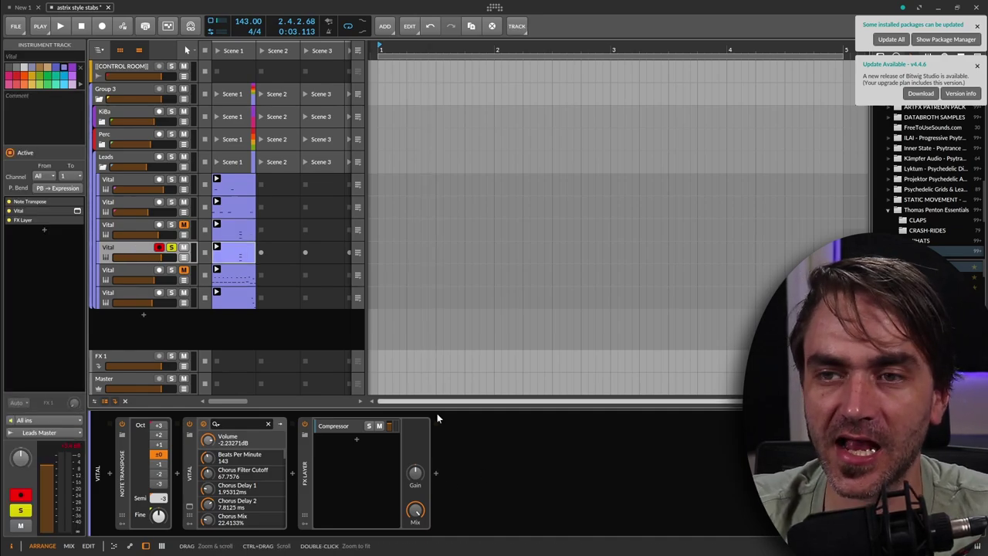
pyautogui.click(436, 474)
# Step: Insert a Compressor into the stab chain and, while playing, push its input gain up hard
pyautogui.click(658, 397)
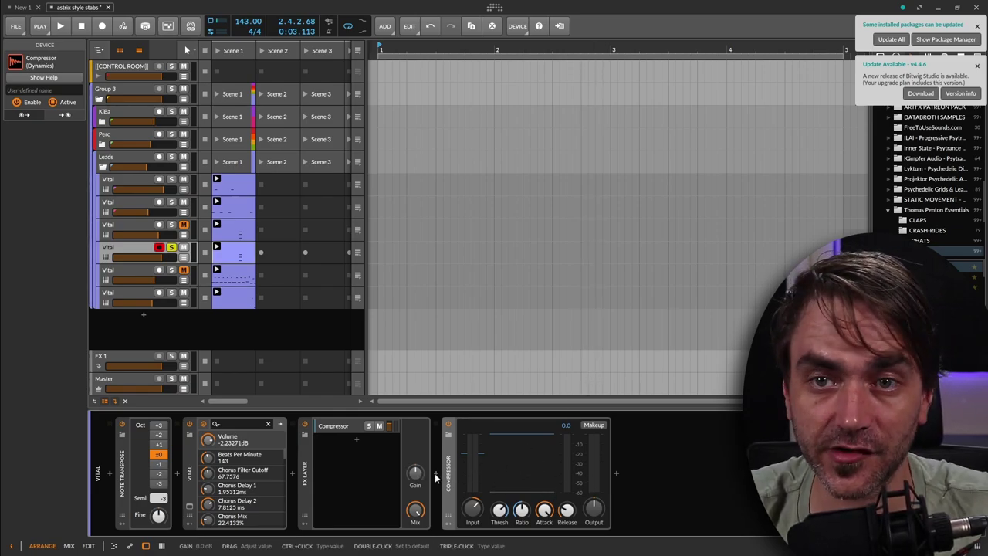
pyautogui.press('space')
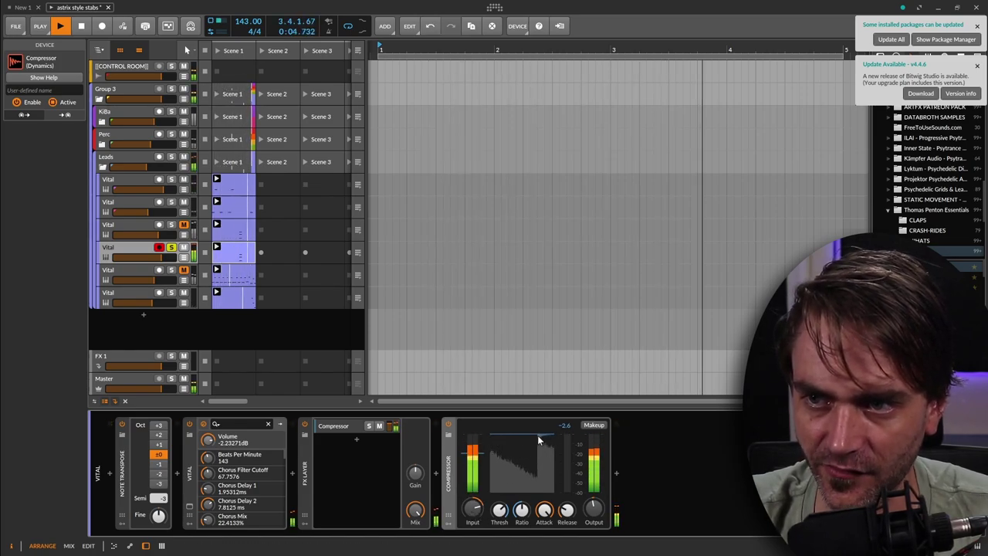
pyautogui.moveTo(473, 512); pyautogui.dragTo(521, 500)
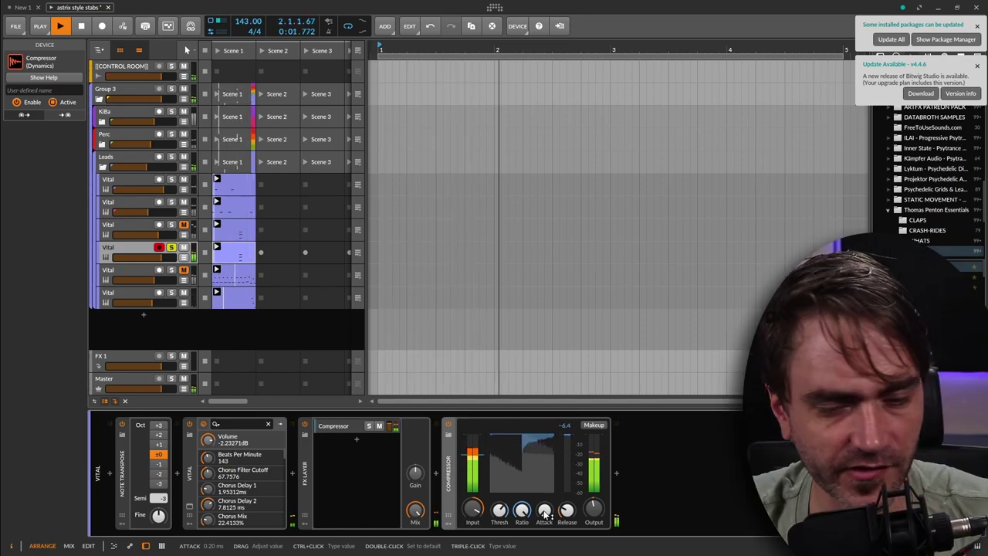
# Step: Set Compressor attack to 70.8 ms, ease input gain down slightly, and trim output to -1.6 dB
pyautogui.scroll(10, 544, 514)
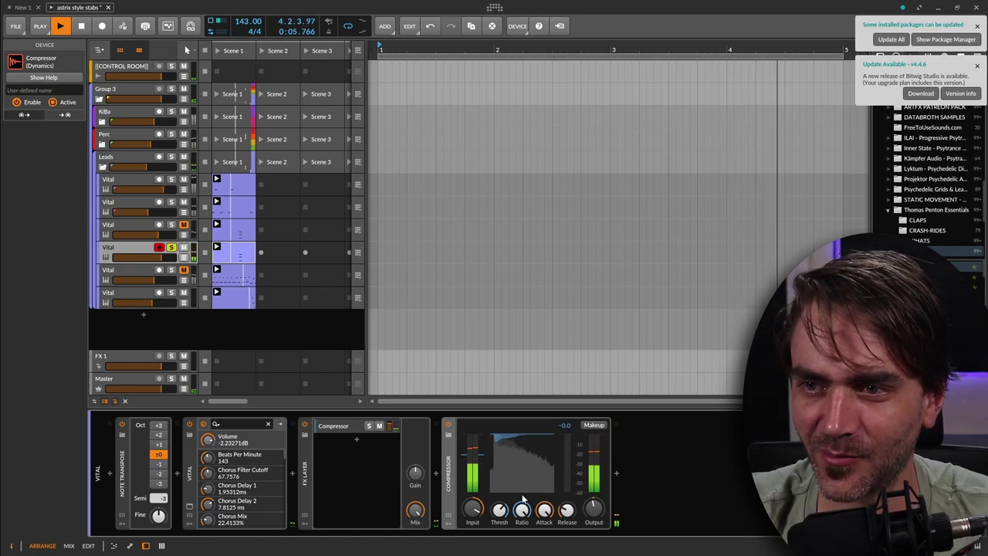
pyautogui.moveTo(472, 506)
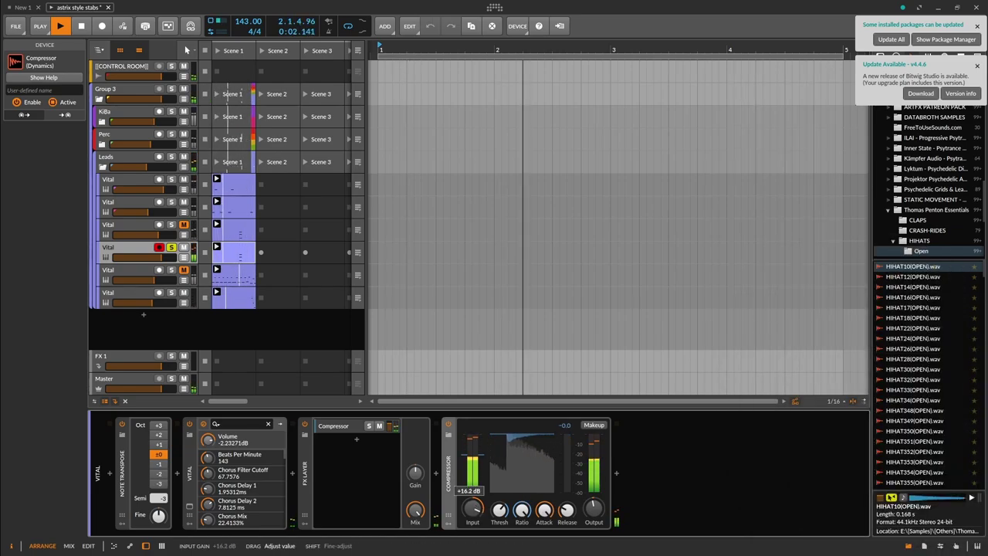
pyautogui.scroll(-6, 473, 506)
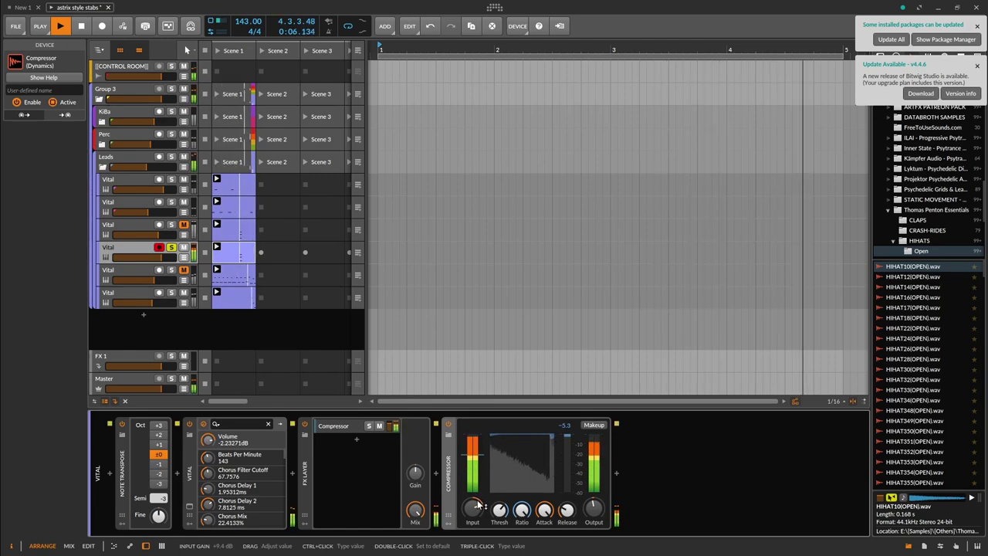
pyautogui.moveTo(476, 508); pyautogui.dragTo(476, 527)
pyautogui.moveTo(593, 507); pyautogui.dragTo(593, 511)
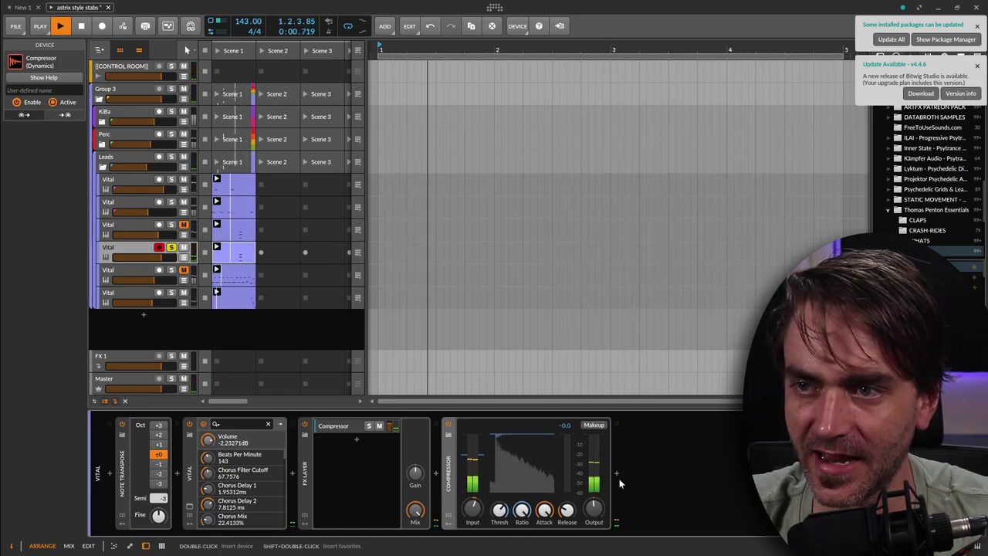
# Step: Insert EQ-2 after the Compressor with Lo at 309 Hz and Hi at 694 Hz, -4.1 dB
pyautogui.doubleClick(615, 476)
pyautogui.write('eq')
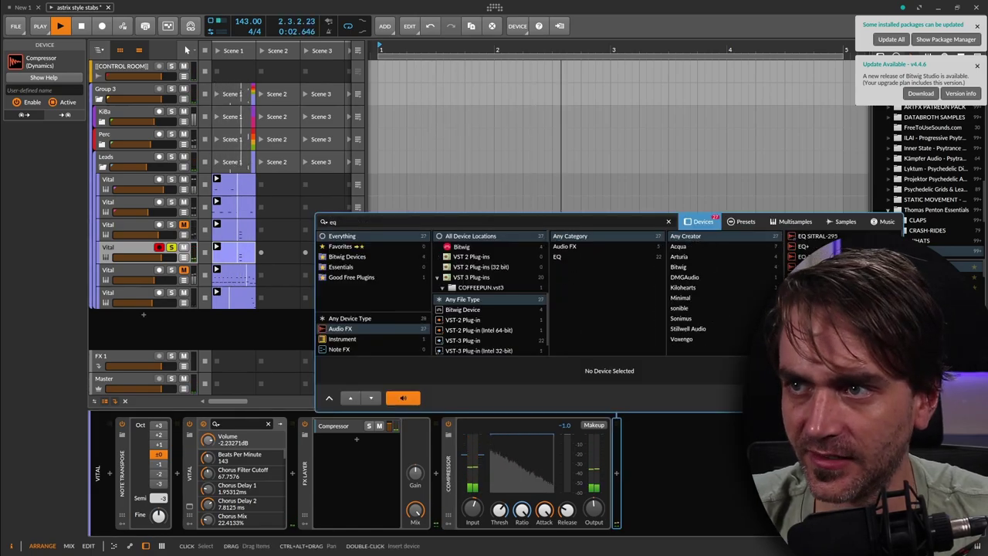
pyautogui.press('Down')
pyautogui.press('Return')
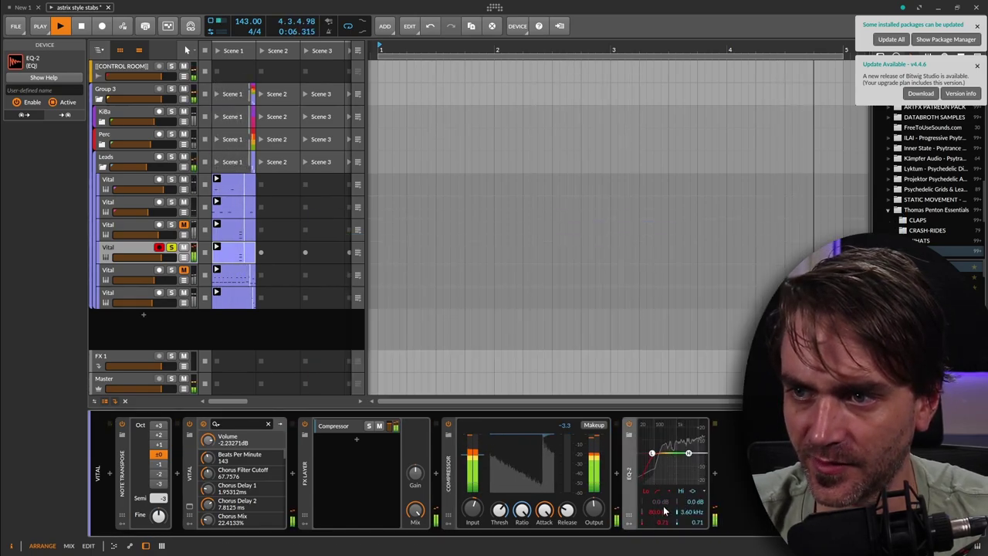
pyautogui.moveTo(664, 505); pyautogui.dragTo(672, 458)
pyautogui.click(714, 474)
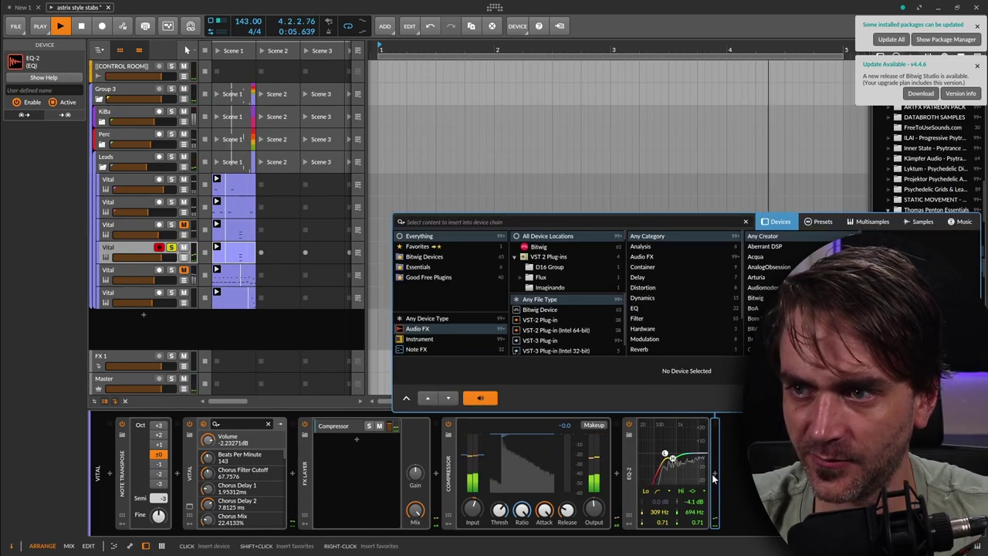
# Step: Add a Reverb after EQ-2 and raise the last Vital track's volume slightly
pyautogui.write('re')
pyautogui.press('Return')
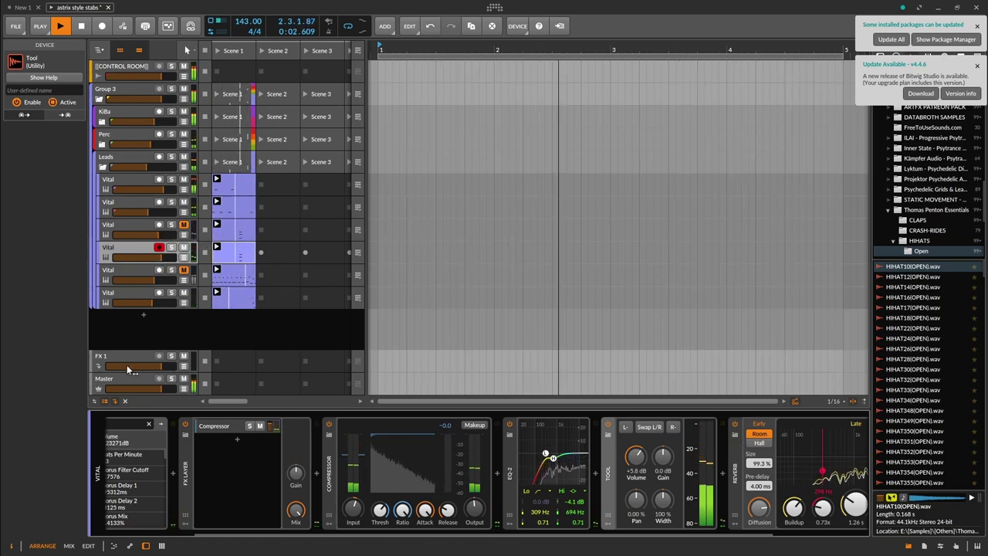
pyautogui.moveTo(143, 302); pyautogui.dragTo(154, 301)
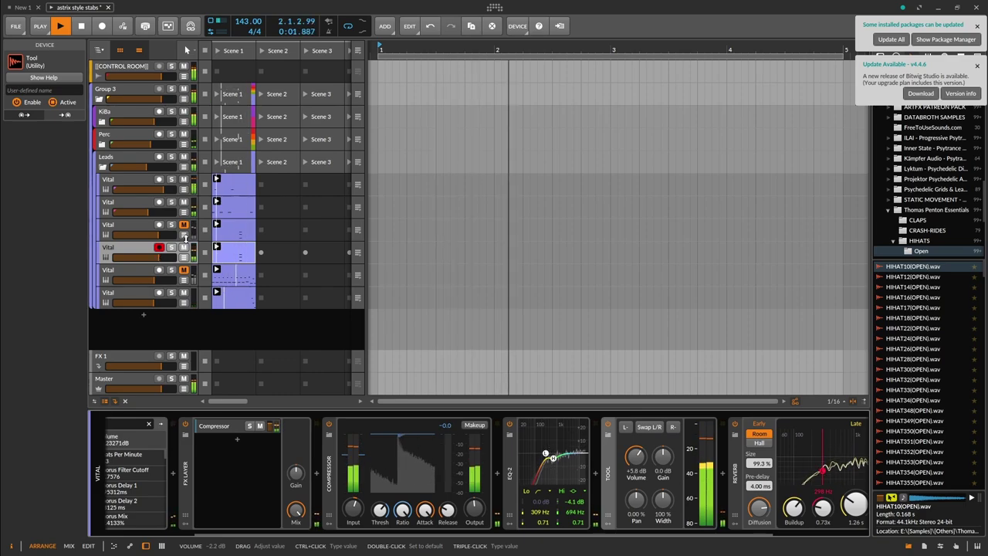
# Step: Select and arm the last Vital track and stop playback
pyautogui.click(176, 306)
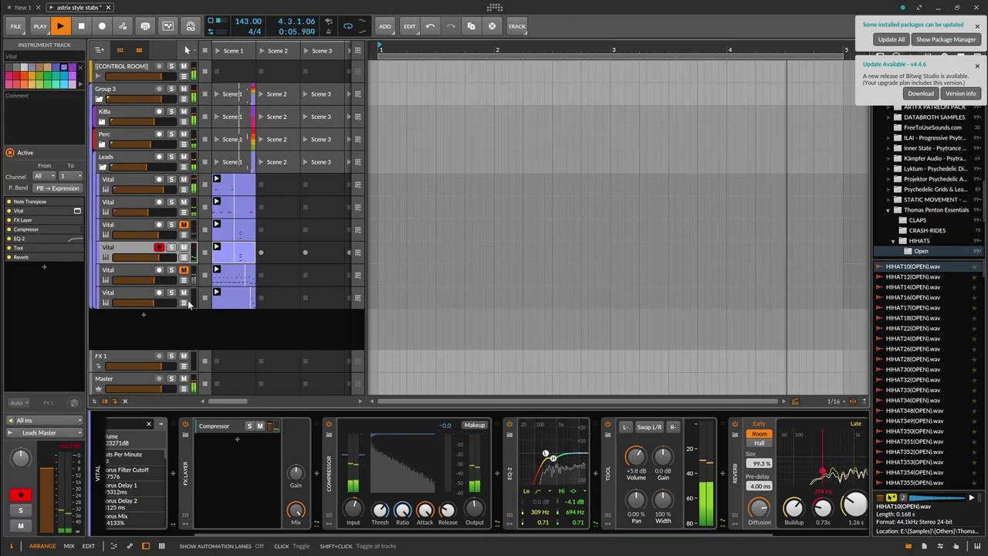
pyautogui.click(143, 293)
pyautogui.press('space')
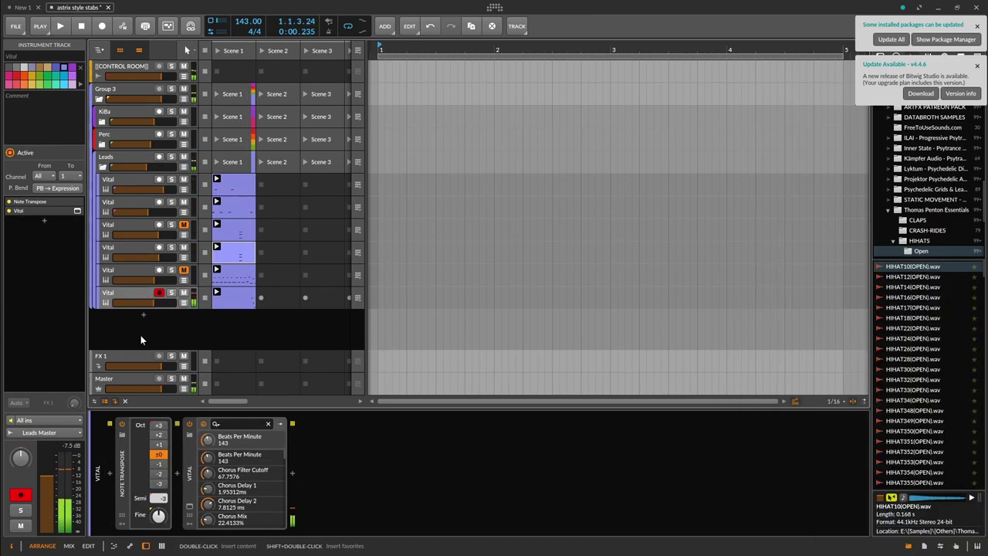
# Step: Switch off the Eq effect in that track's Vital synth and open the pluck clip in the note editor
pyautogui.click(77, 210)
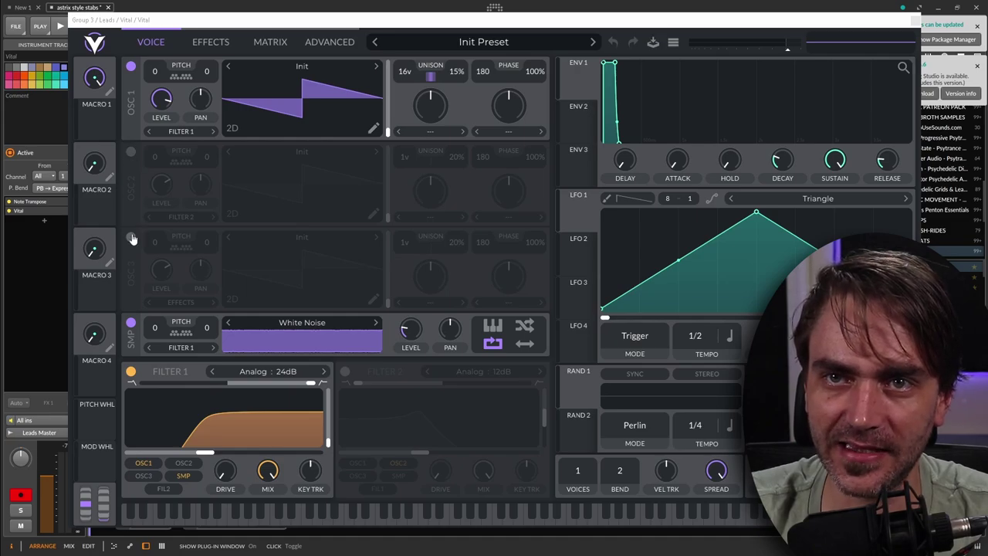
pyautogui.click(210, 43)
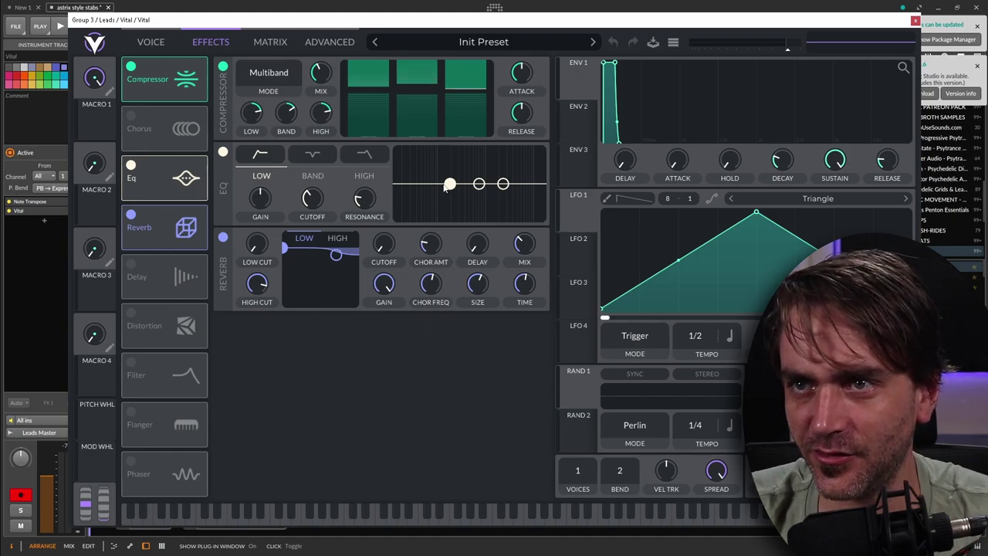
pyautogui.click(132, 166)
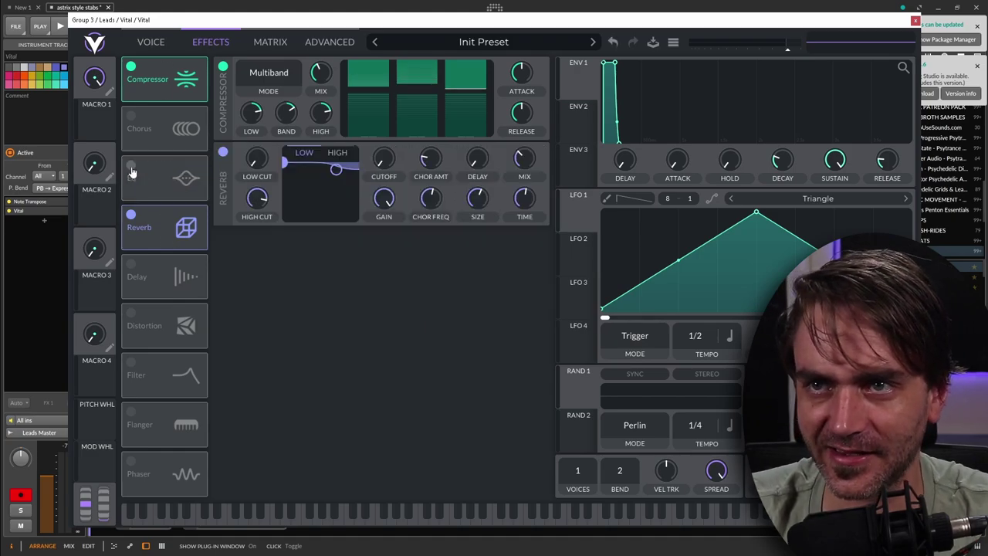
pyautogui.click(152, 43)
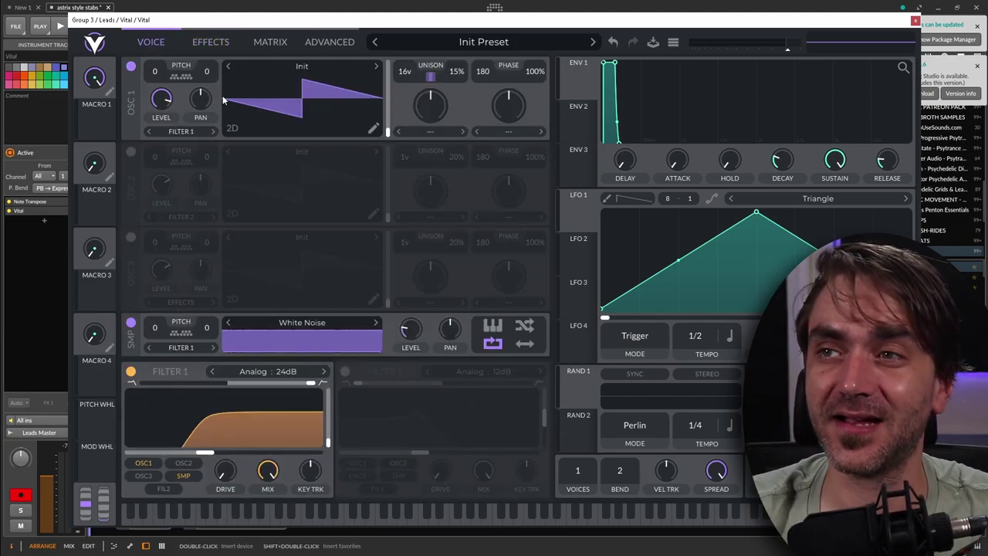
pyautogui.press('Escape')
pyautogui.doubleClick(242, 303)
pyautogui.scroll(5, 378, 404)
# Step: Inspect the pluck clip's three octave-spaced notes, deselect them, and return to the device chain
pyautogui.moveTo(378, 404); pyautogui.dragTo(392, 467)
pyautogui.scroll(-3, 397, 391)
pyautogui.scroll(2, 397, 391)
pyautogui.click(361, 368)
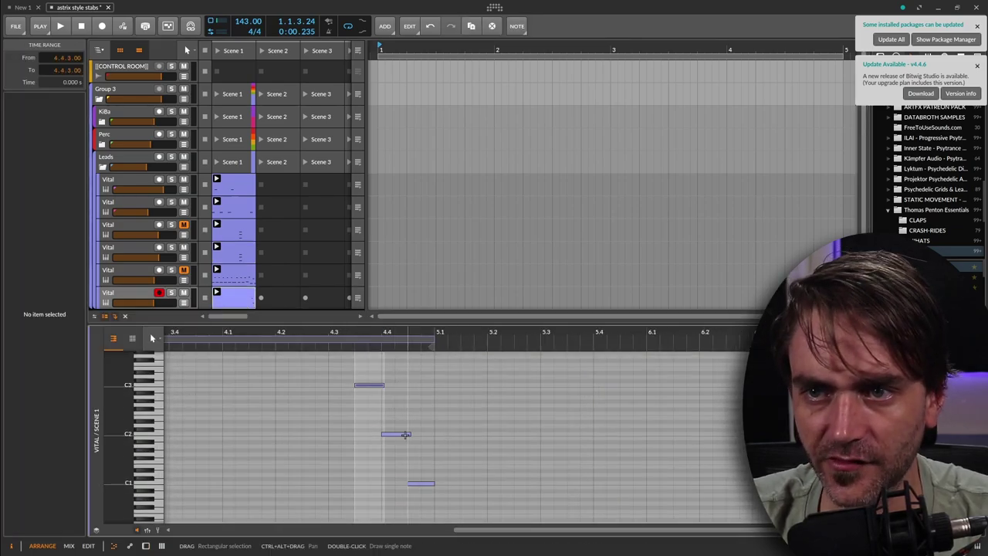
pyautogui.click(408, 433)
pyautogui.scroll(-3, 409, 433)
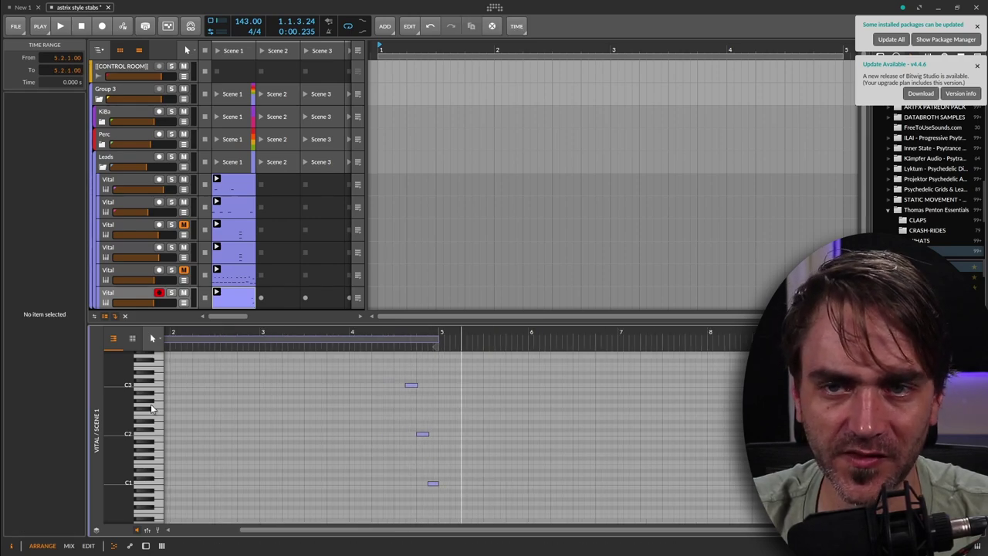
pyautogui.click(145, 546)
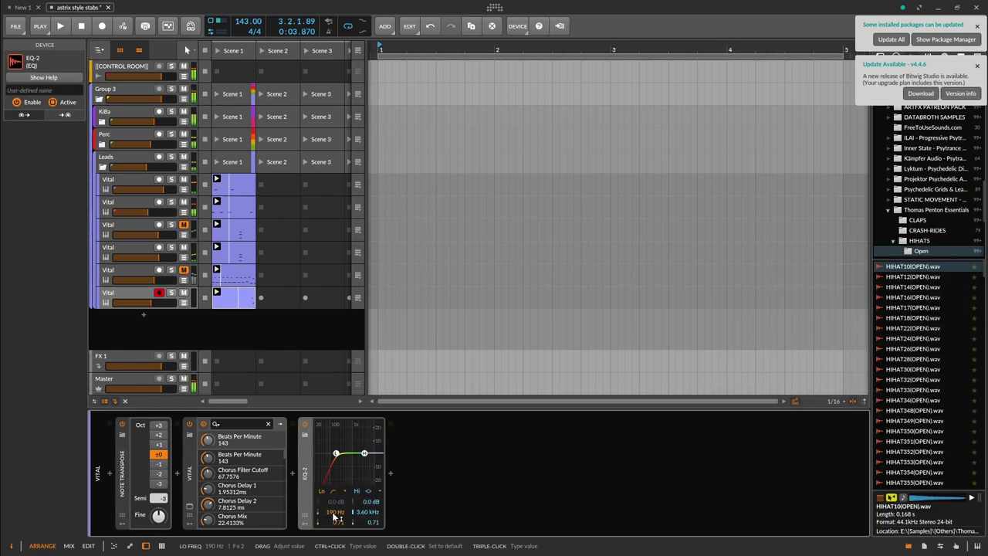
# Step: Add an EQ-2 after the pluck's Vital synth and raise its low cut to about 297 Hz
pyautogui.press('space')
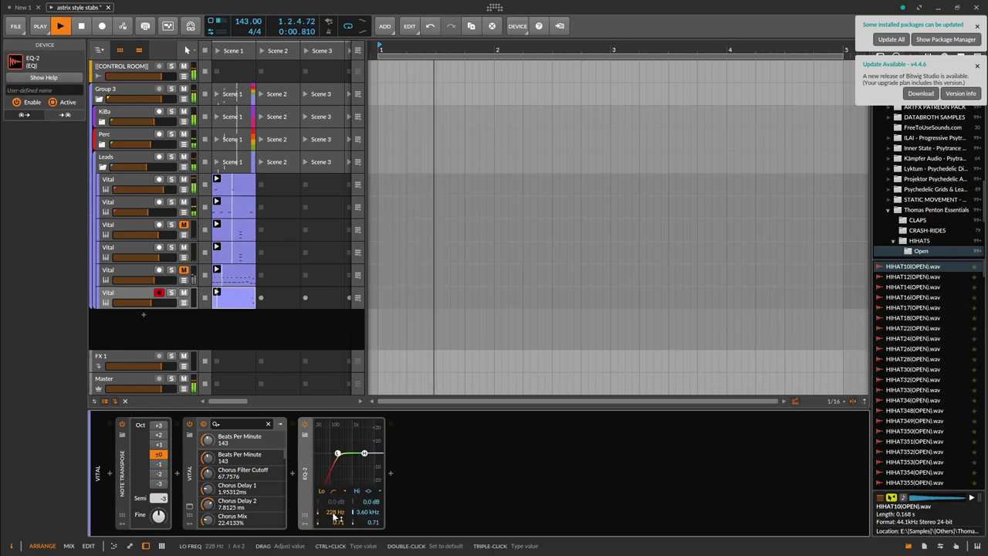
pyautogui.moveTo(334, 511); pyautogui.dragTo(334, 502)
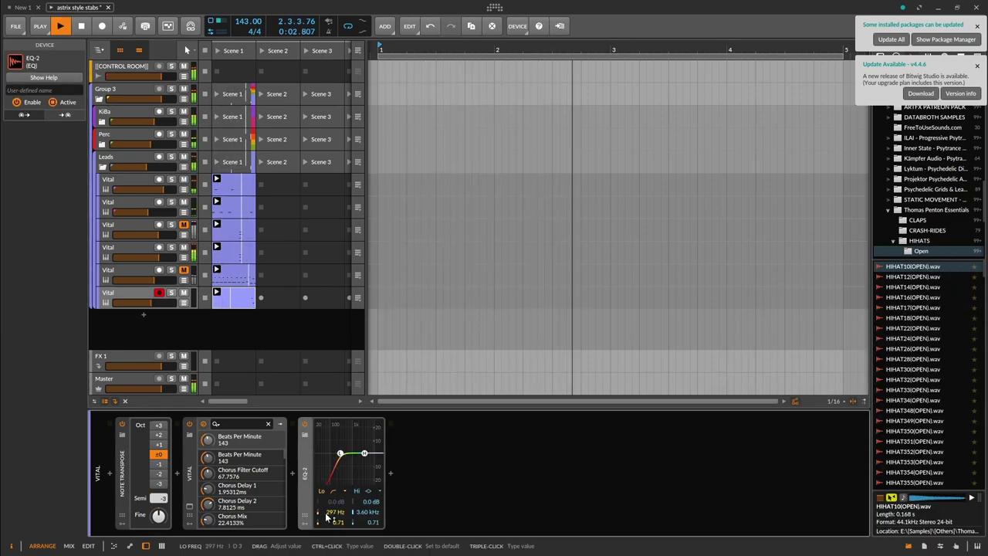